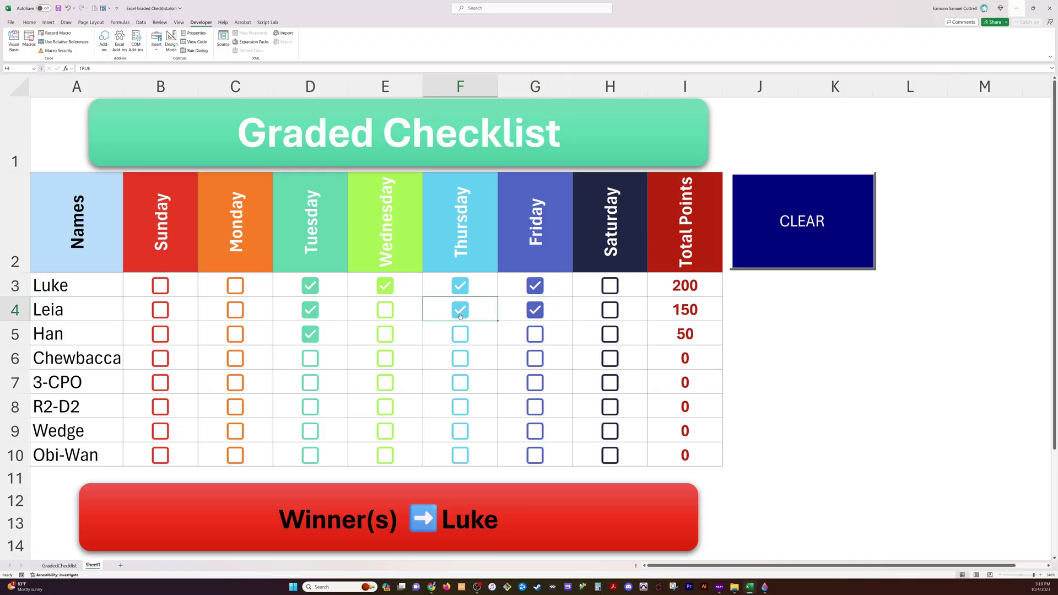
Step: Tick Leia's Saturday box in the finished checklist to test the totals
{"action": "left_click", "coordinate": [609, 312]}
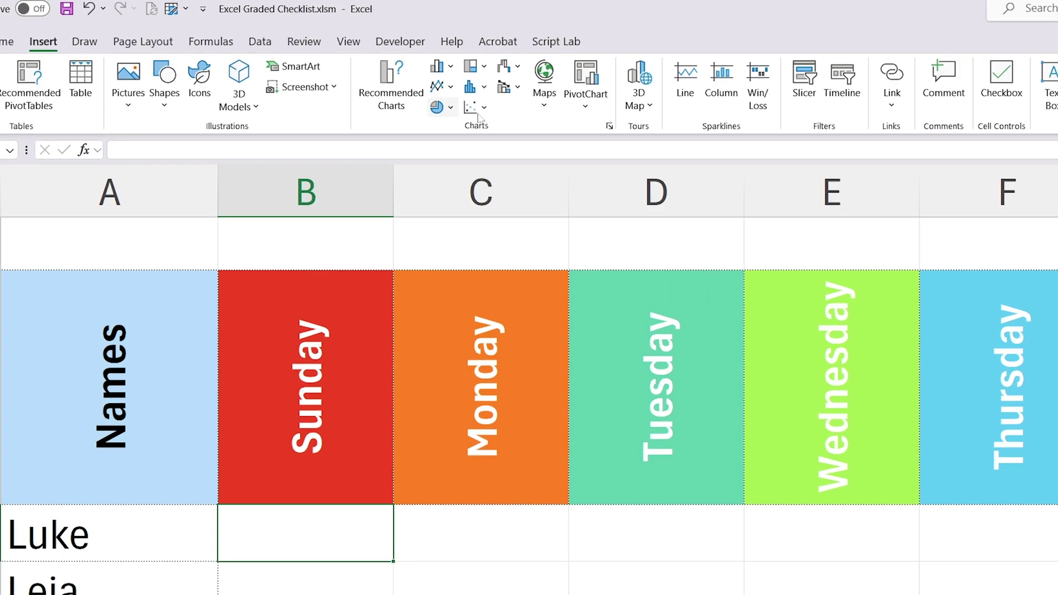
Step: Insert a checkbox in B3 and extend the selection across the B3:H10 weekday grid
{"action": "left_click", "coordinate": [1001, 82]}
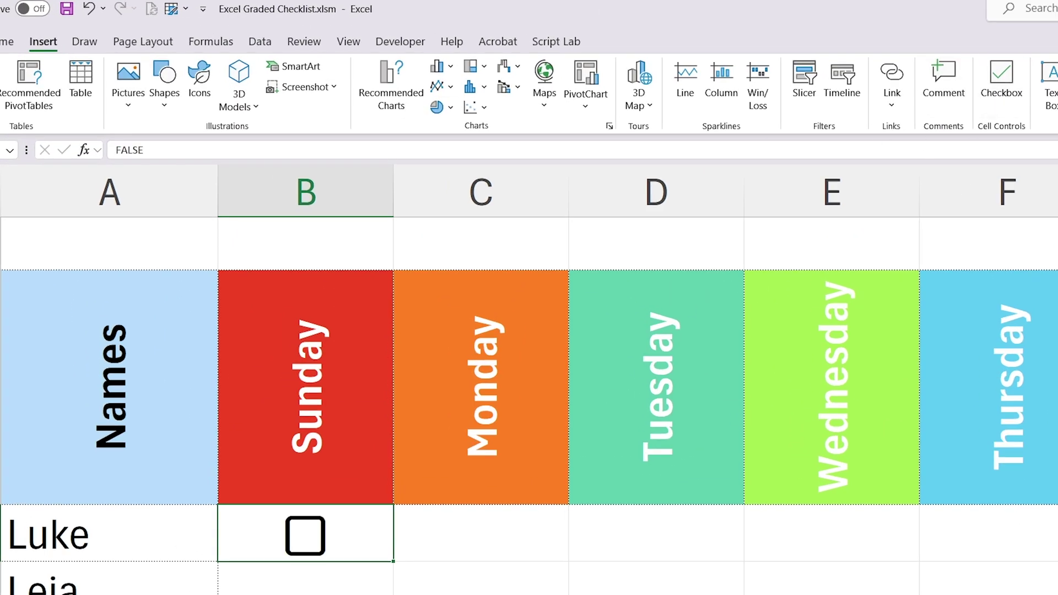
{"action": "key", "text": "ctrl+shift+End"}
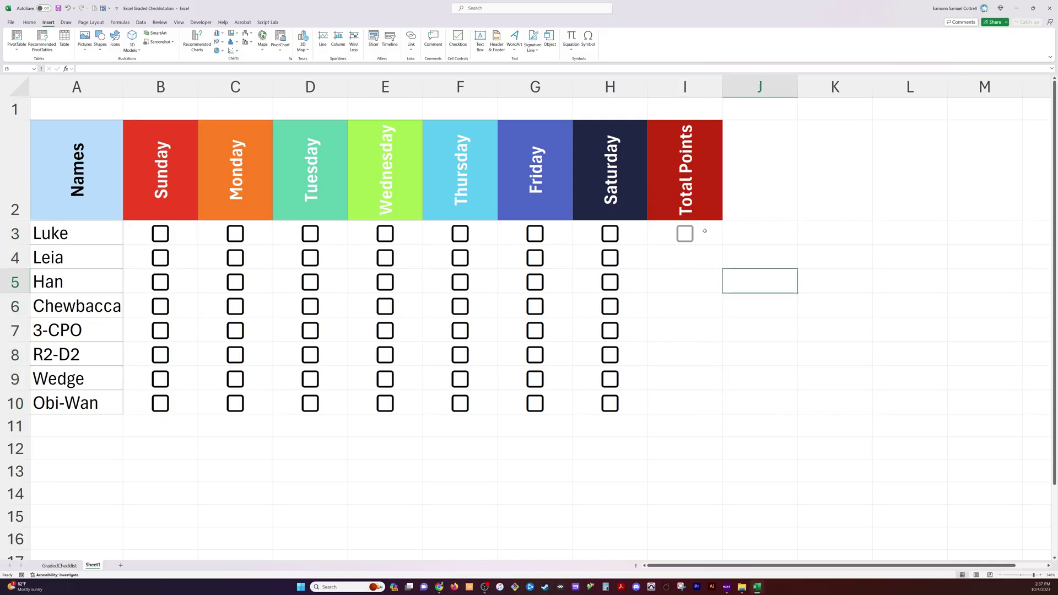
Step: Enter =COUNTIF(B3:H3,TRUE) in the Total Points cells to count ticked days
{"action": "left_click_drag", "start_coordinate": [705, 231], "coordinate": [684, 405]}
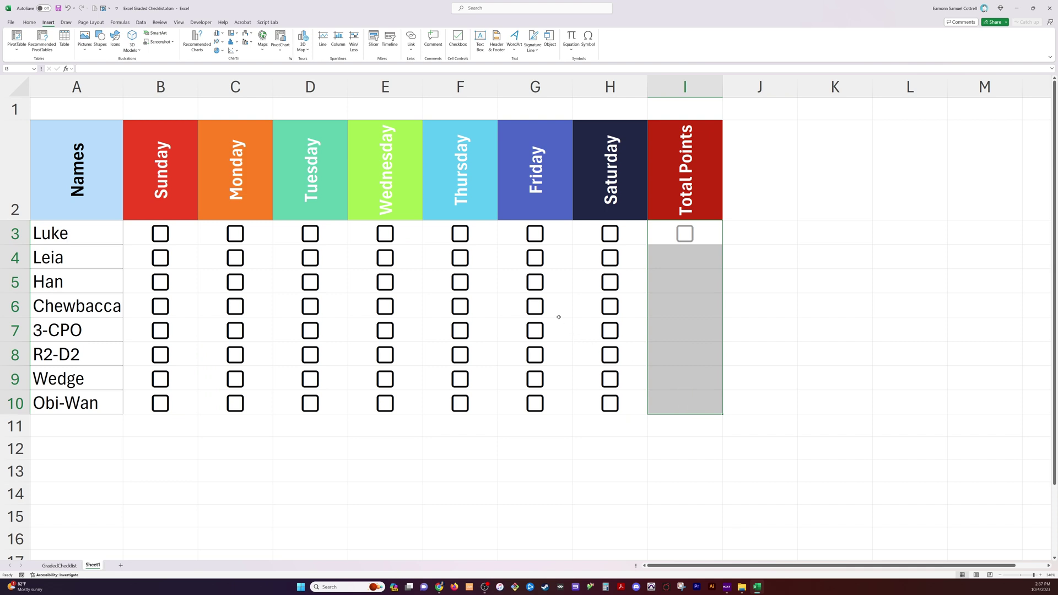
{"action": "type", "text": "=COUNTIF("}
{"action": "key", "text": "Left"}
{"action": "key", "text": "ctrl+Left"}
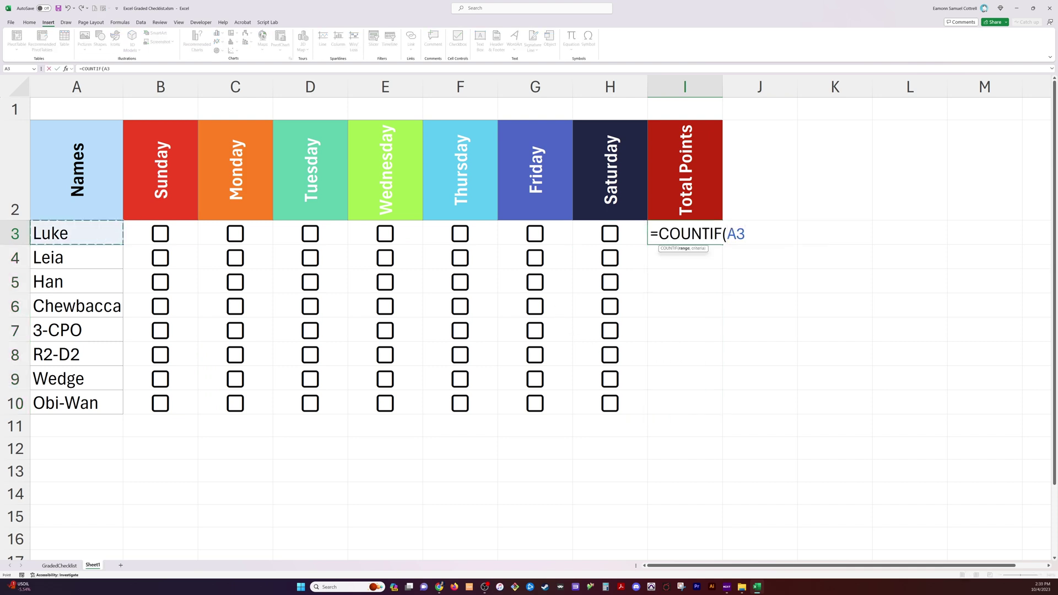
{"action": "key", "text": "Right"}
{"action": "key", "text": "ctrl+shift+Right"}
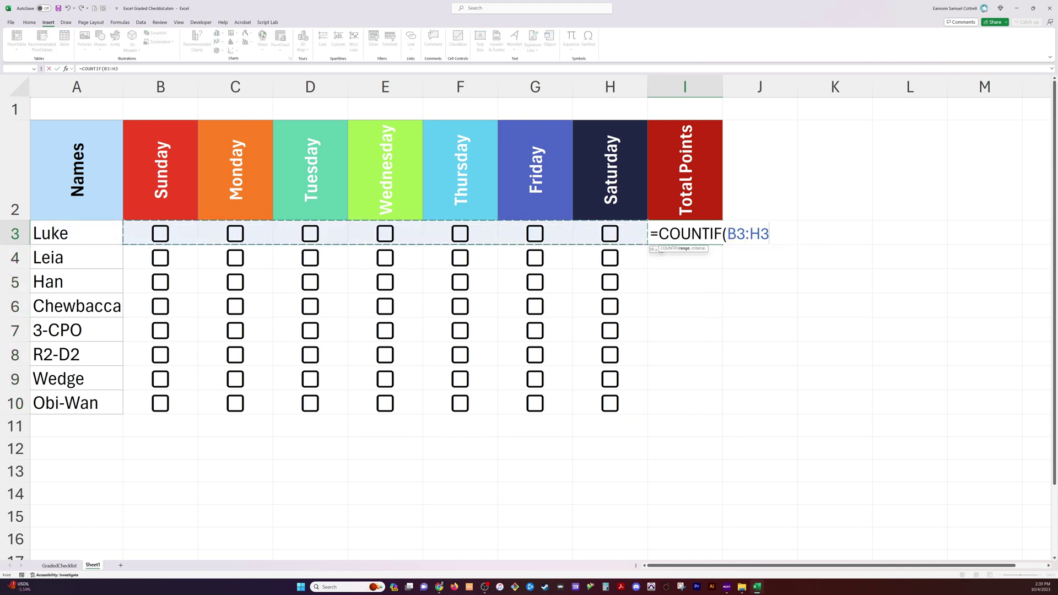
{"action": "type", "text": ",="}
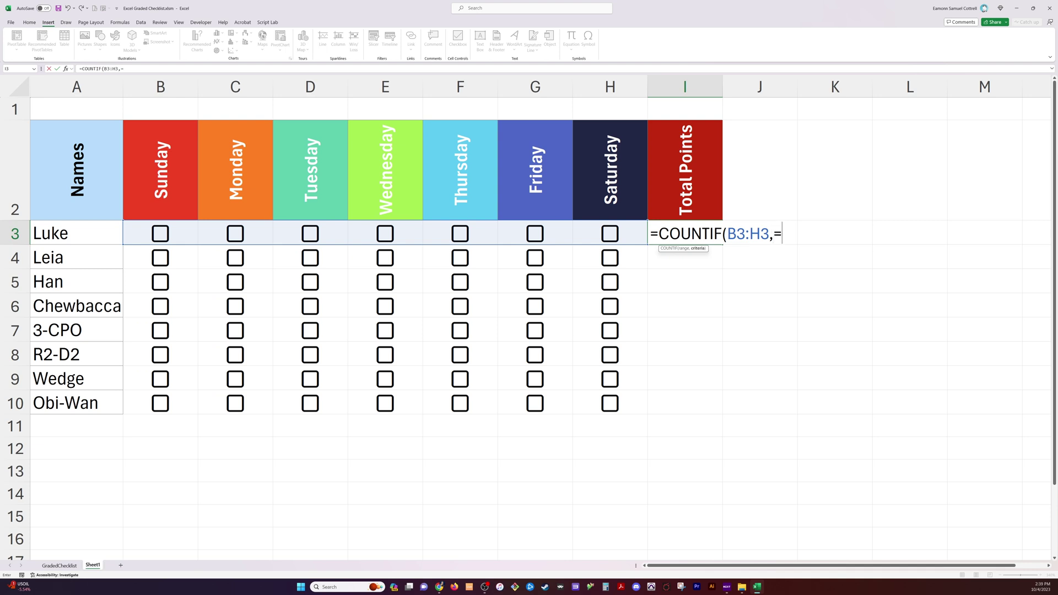
{"action": "type", "text": "True"}
{"action": "key", "text": "BackSpace"}
{"action": "key", "text": "BackSpace"}
{"action": "key", "text": "BackSpace"}
{"action": "key", "text": "BackSpace"}
{"action": "key", "text": "BackSpace"}
{"action": "type", "text": "True)"}
{"action": "key", "text": "Return"}
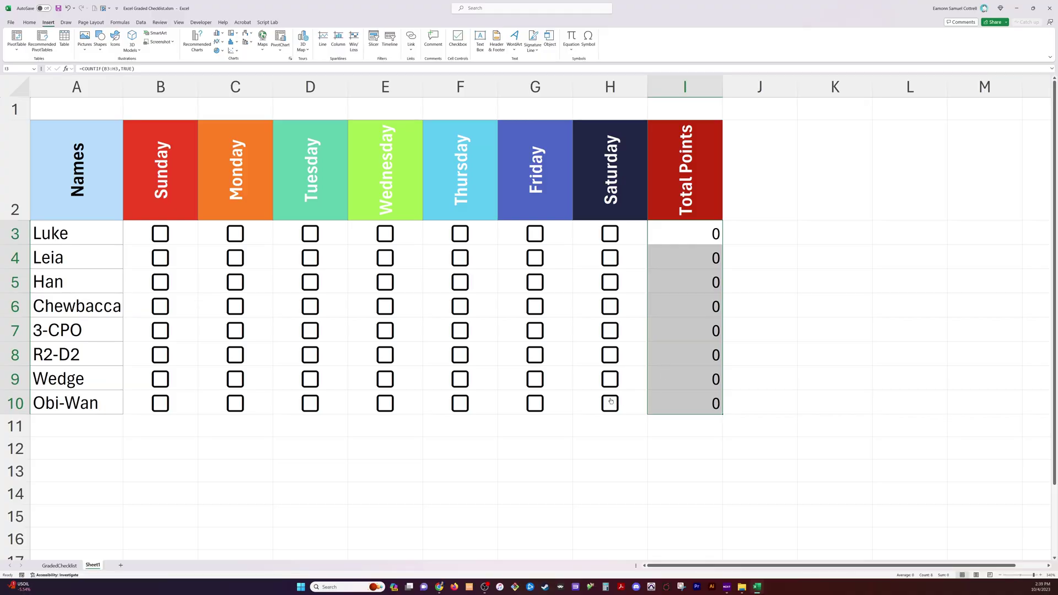
Step: Change I3 to =50*COUNTIF(B3:H3,TRUE) and fill it down to I10
{"action": "double_click", "coordinate": [659, 234]}
{"action": "type", "text": "50*"}
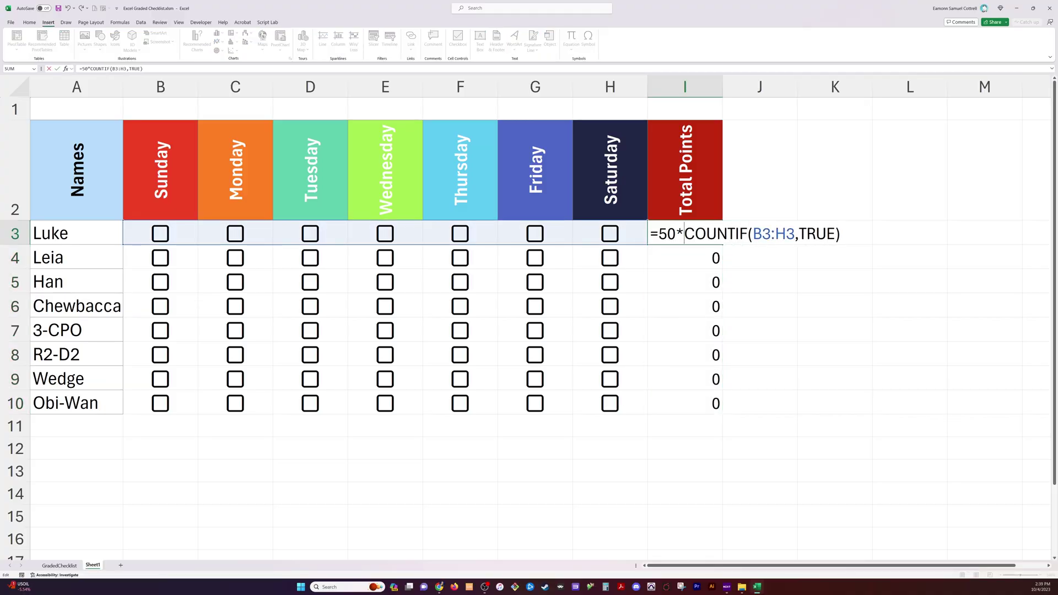
{"action": "key", "text": "Return"}
{"action": "left_click", "coordinate": [670, 228]}
{"action": "key", "text": "ctrl+shift+Down"}
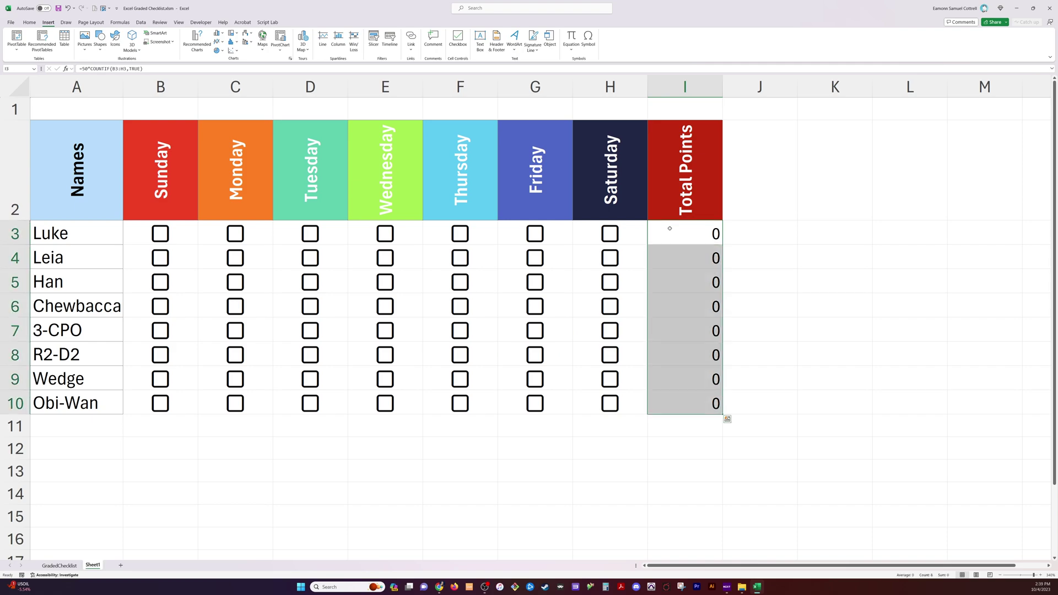
Step: Colour the Sunday column's checkboxes red
{"action": "left_click", "coordinate": [161, 233]}
{"action": "key", "text": "ctrl+shift+Down"}
{"action": "left_click", "coordinate": [90, 22]}
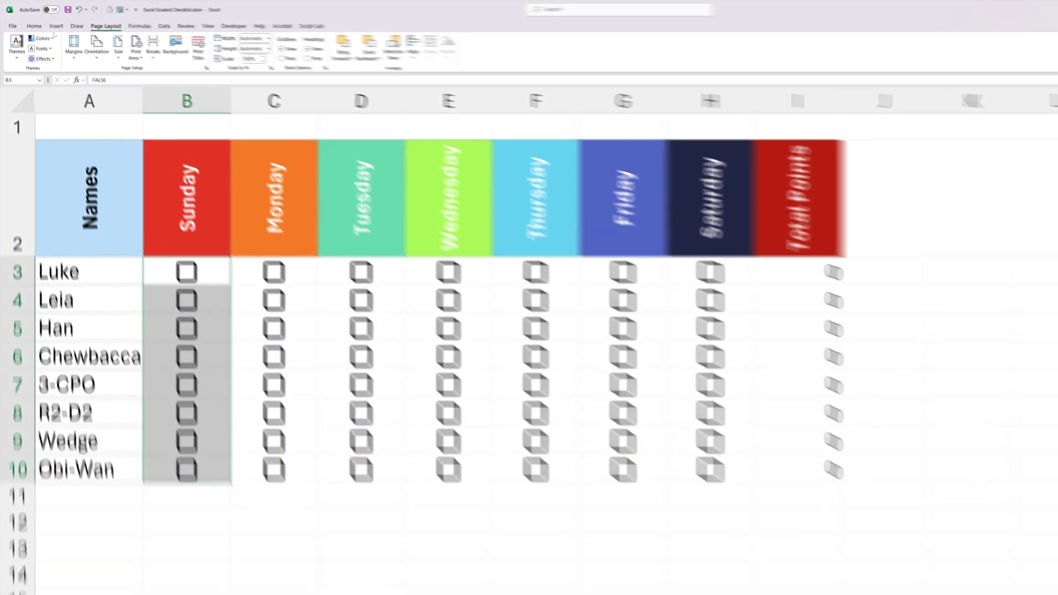
{"action": "left_click", "coordinate": [46, 33]}
{"action": "scroll", "coordinate": [127, 368], "scroll_direction": "down", "scroll_amount": 1}
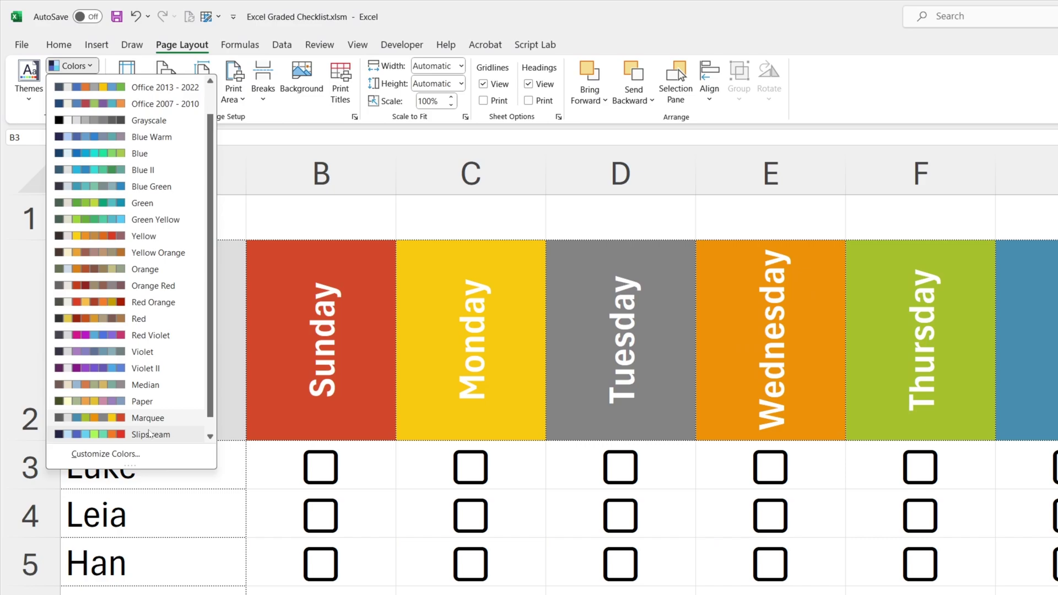
{"action": "left_click", "coordinate": [150, 433]}
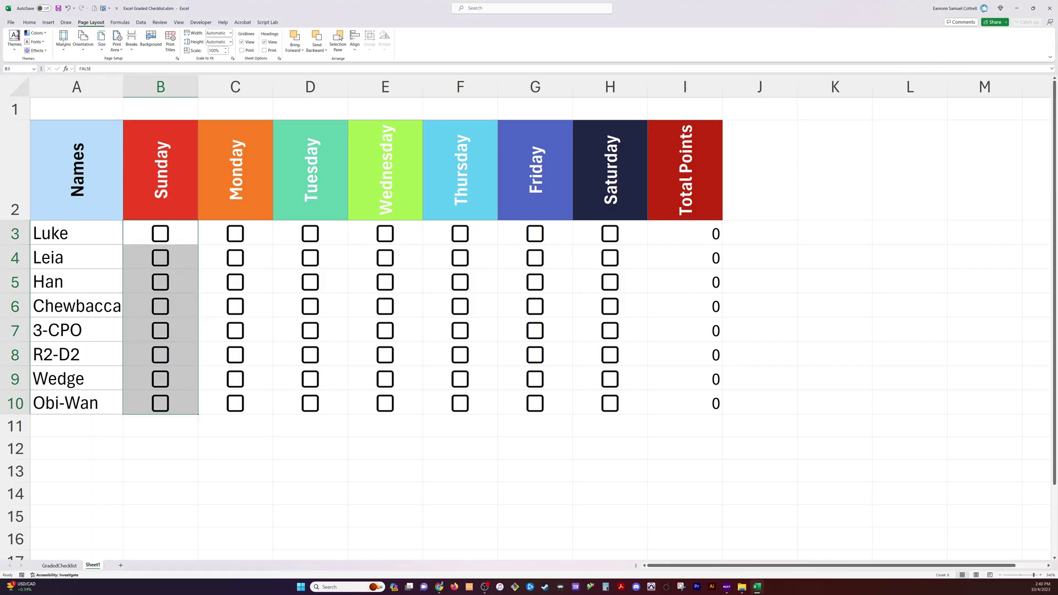
{"action": "left_click", "coordinate": [29, 22]}
{"action": "left_click", "coordinate": [136, 46]}
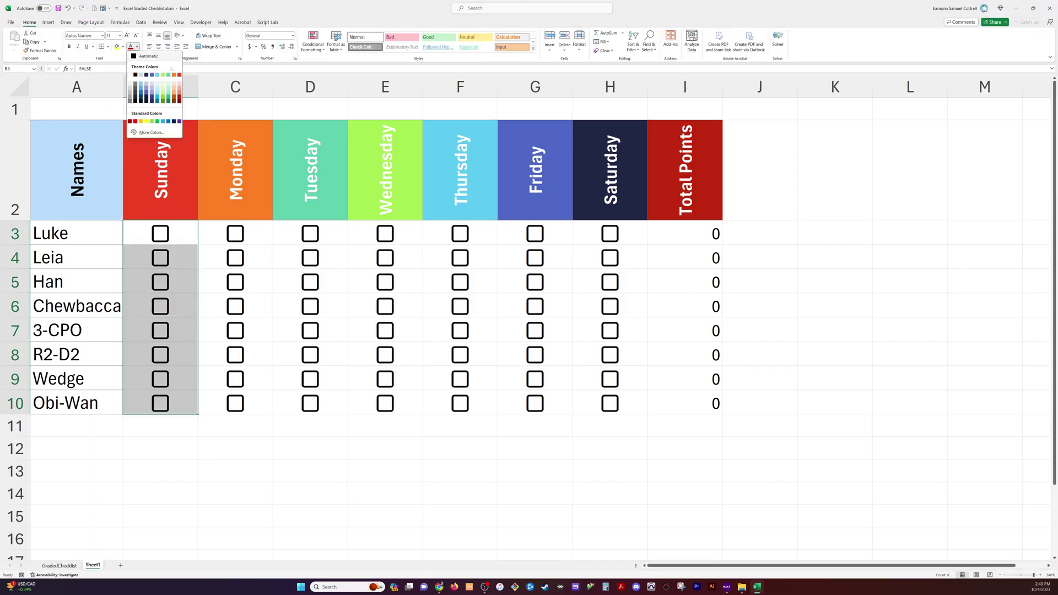
{"action": "left_click", "coordinate": [178, 74]}
Step: Make the Monday checkboxes orange and the Tuesday checkboxes green
{"action": "left_click", "coordinate": [256, 235]}
{"action": "key", "text": "ctrl+shift+Down"}
{"action": "key", "text": "alt"}
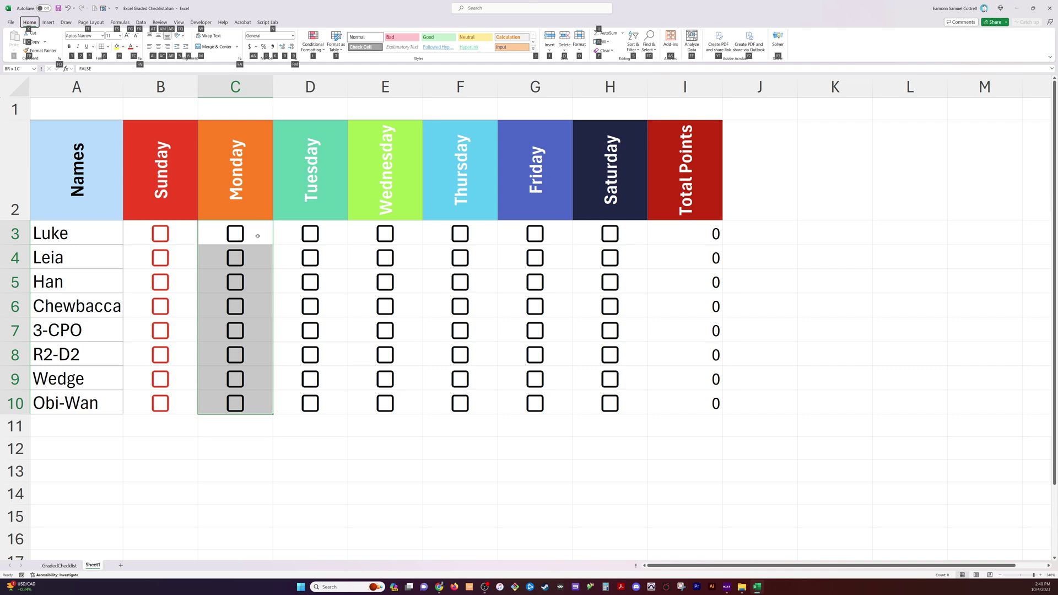
{"action": "key", "text": "f"}
{"action": "key", "text": "c"}
{"action": "left_click", "coordinate": [175, 74]}
{"action": "key", "text": "Right"}
{"action": "key", "text": "ctrl+shift+Down"}
{"action": "key", "text": "alt"}
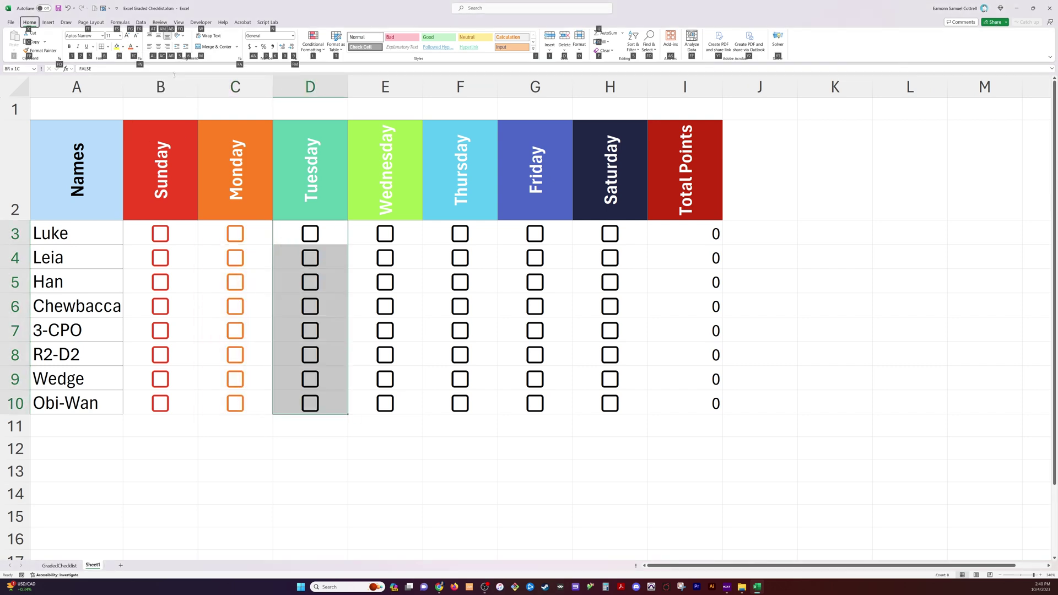
{"action": "key", "text": "f"}
{"action": "key", "text": "c"}
{"action": "key", "text": "Left"}
{"action": "key", "text": "Left"}
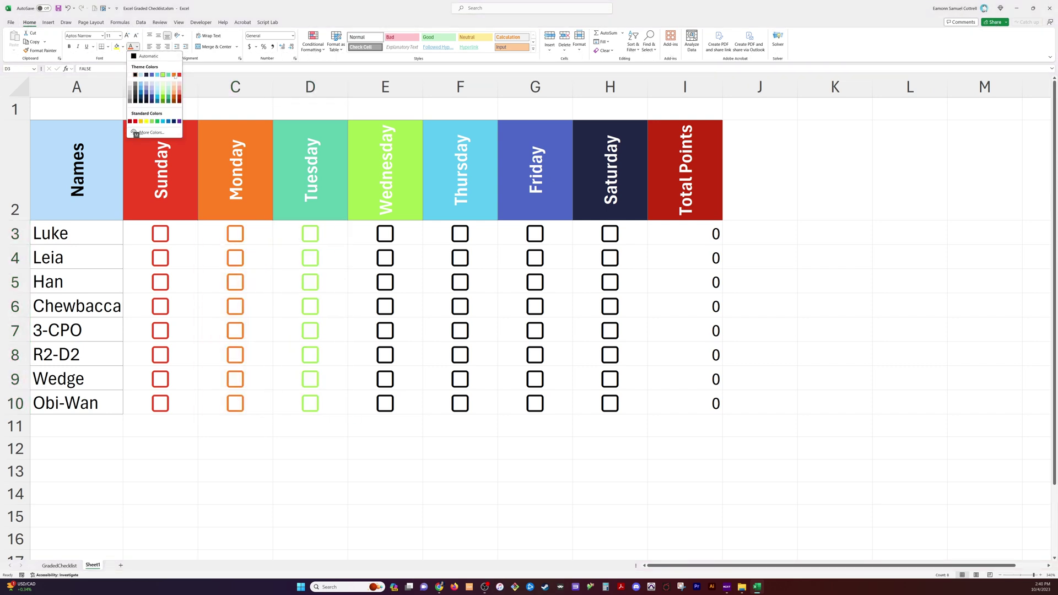
{"action": "key", "text": "Return"}
Step: Make the Wednesday checkboxes light green
{"action": "key", "text": "Right"}
{"action": "key", "text": "ctrl+shift+Down"}
{"action": "key", "text": "alt"}
{"action": "key", "text": "f"}
{"action": "key", "text": "c"}
{"action": "key", "text": "Left"}
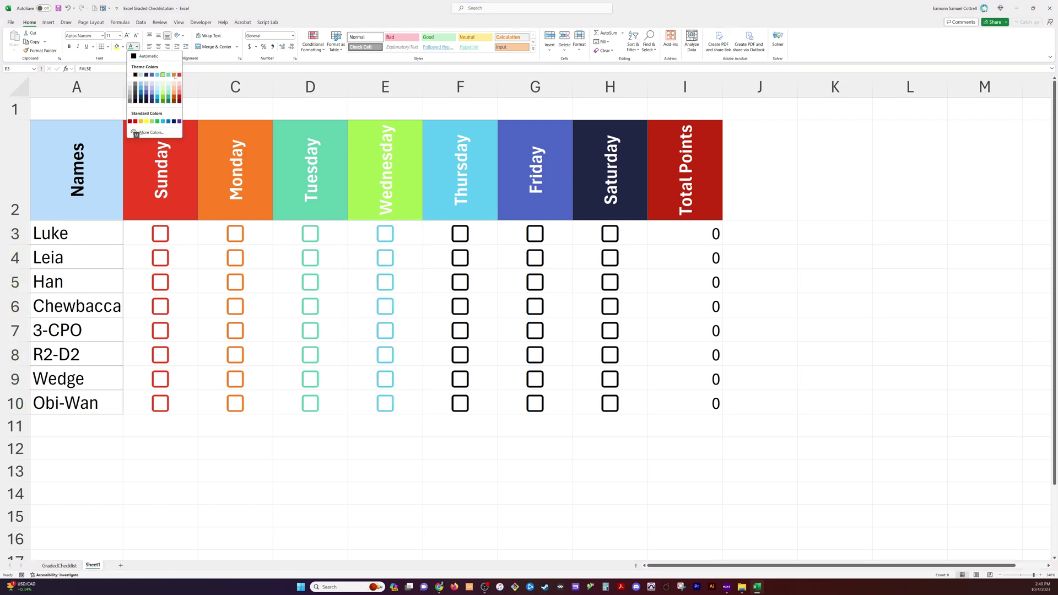
{"action": "key", "text": "Return"}
Step: Make the Thursday checkboxes light blue
{"action": "key", "text": "Right"}
{"action": "key", "text": "ctrl+shift+Down"}
{"action": "key", "text": "alt"}
{"action": "key", "text": "h"}
{"action": "key", "text": "f"}
{"action": "key", "text": "c"}
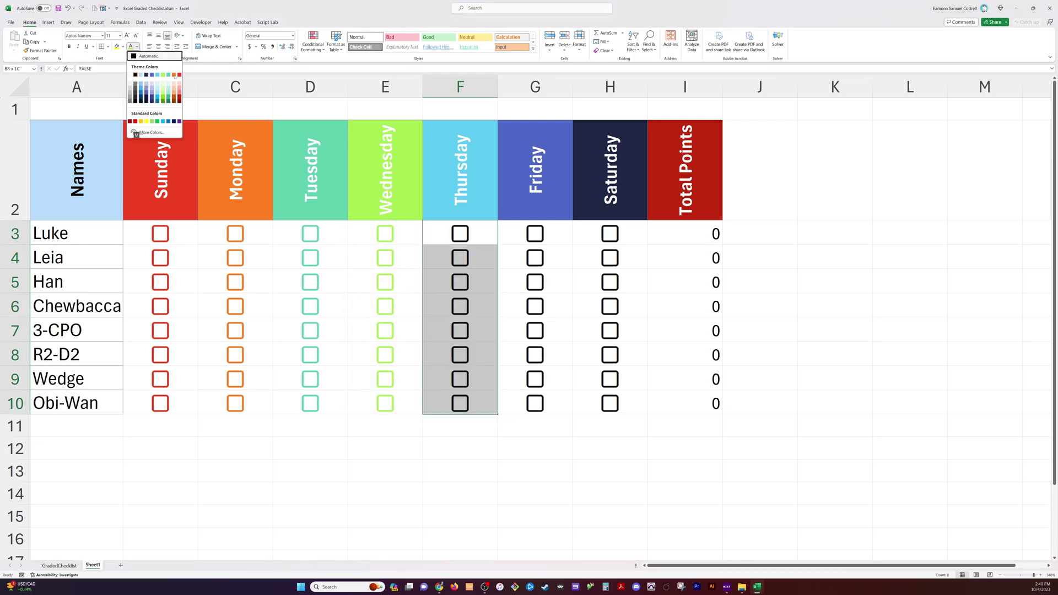
{"action": "key", "text": "Left"}
{"action": "key", "text": "Left"}
{"action": "key", "text": "Return"}
{"action": "key", "text": "Right"}
{"action": "key", "text": "ctrl+shift+Down"}
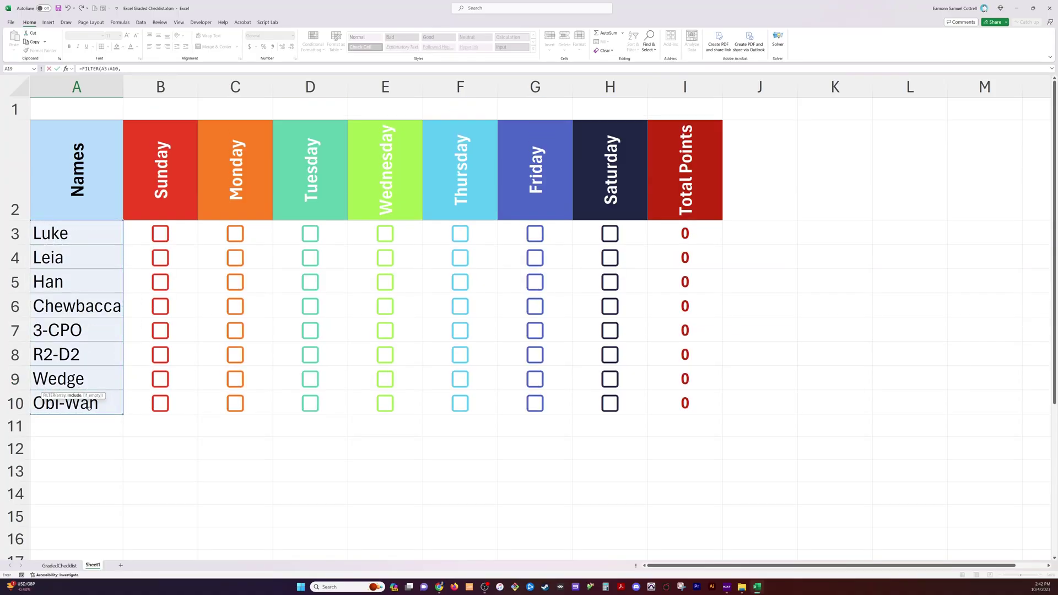
Step: Enter a FILTER formula in A19 returning names whose Total Points in I3:I10 equal the MAX
{"action": "type", "text": ",max"}
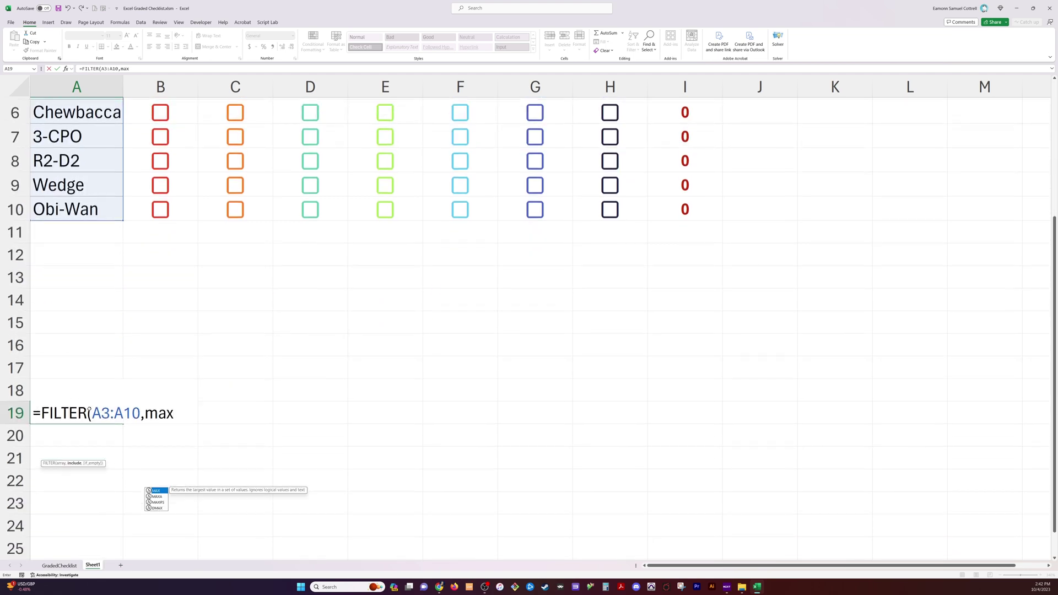
{"action": "key", "text": "Tab"}
{"action": "scroll", "coordinate": [164, 356], "scroll_direction": "up", "scroll_amount": 2}
{"action": "left_click_drag", "start_coordinate": [685, 233], "coordinate": [678, 403]}
{"action": "scroll", "coordinate": [558, 404], "scroll_direction": "down", "scroll_amount": 3}
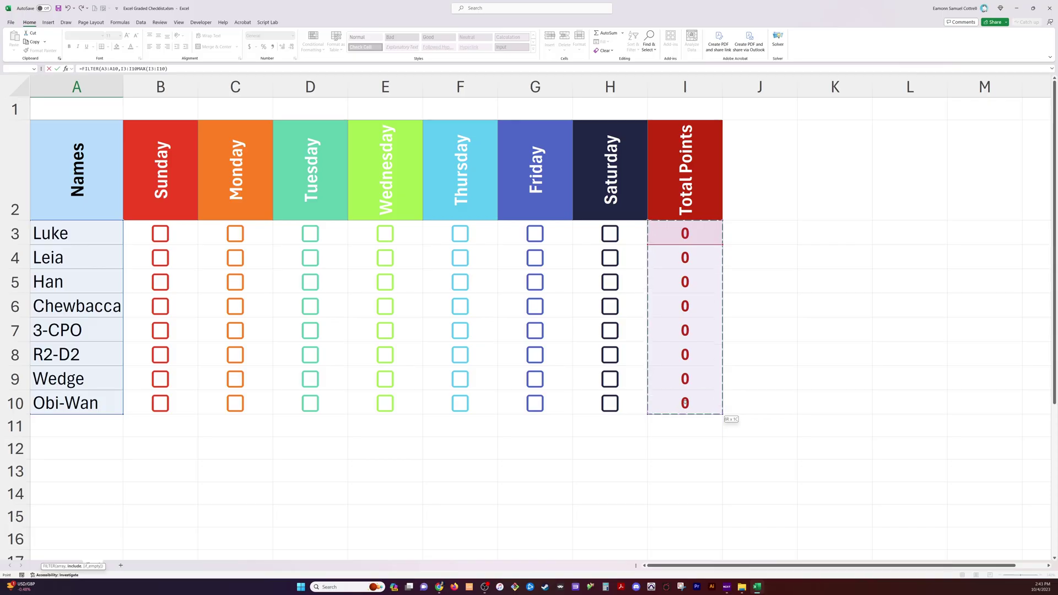
{"action": "type", "text": "="}
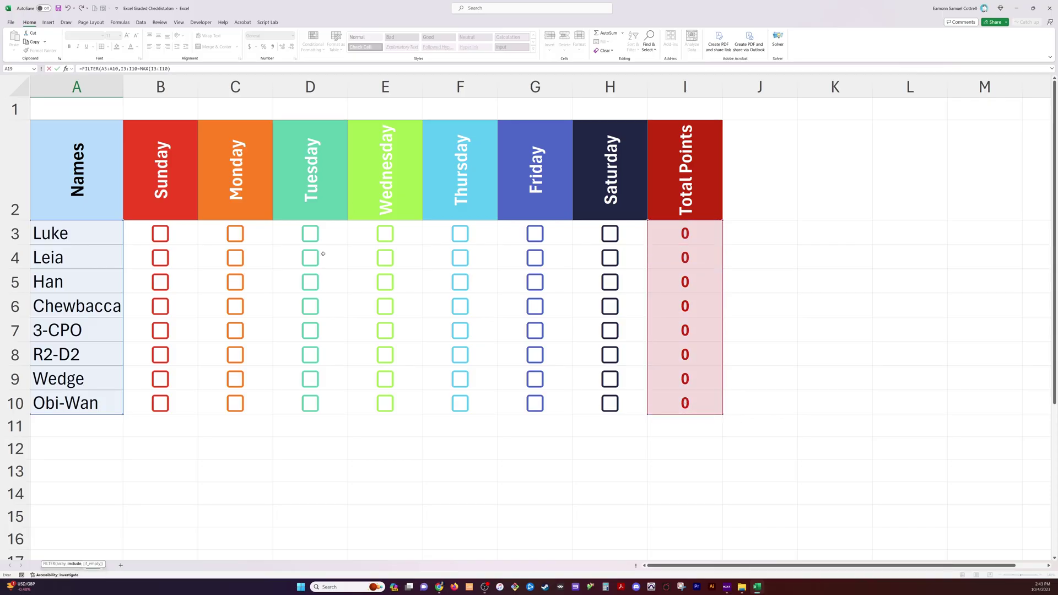
{"action": "scroll", "coordinate": [323, 254], "scroll_direction": "down", "scroll_amount": 3}
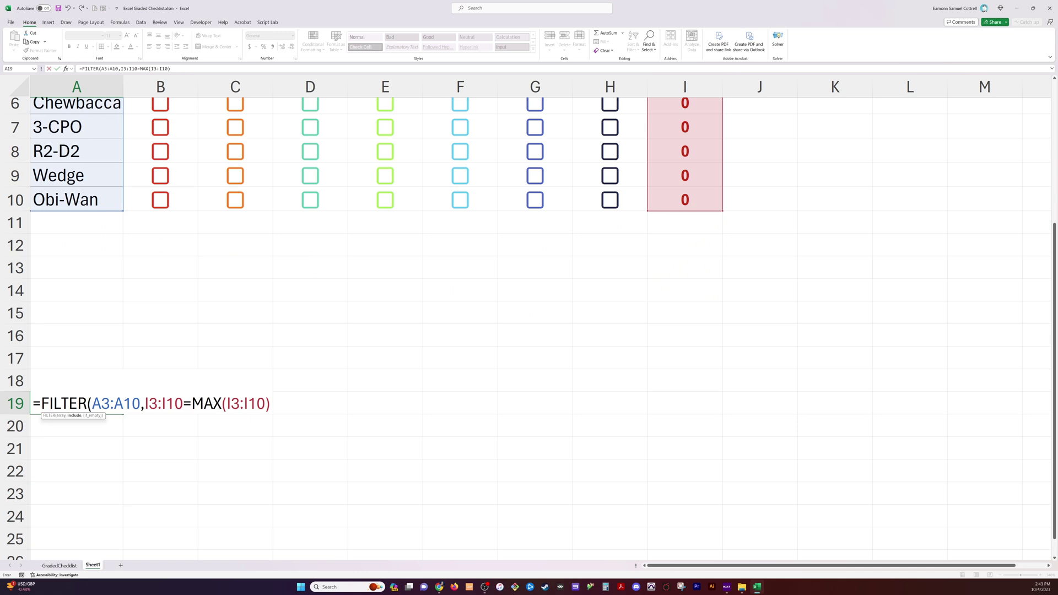
{"action": "key", "text": "Return"}
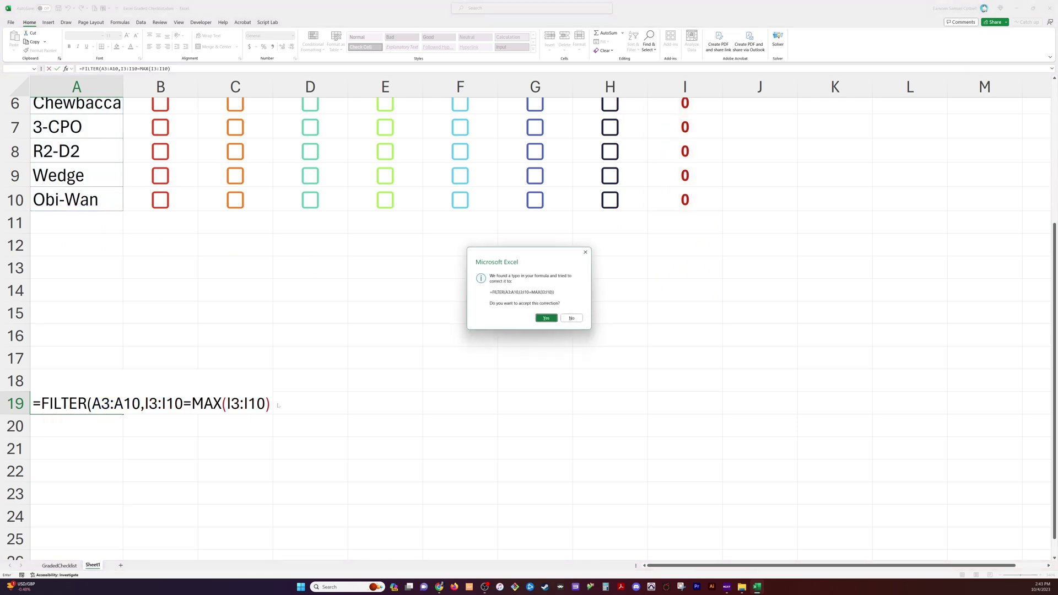
{"action": "key", "text": "Return"}
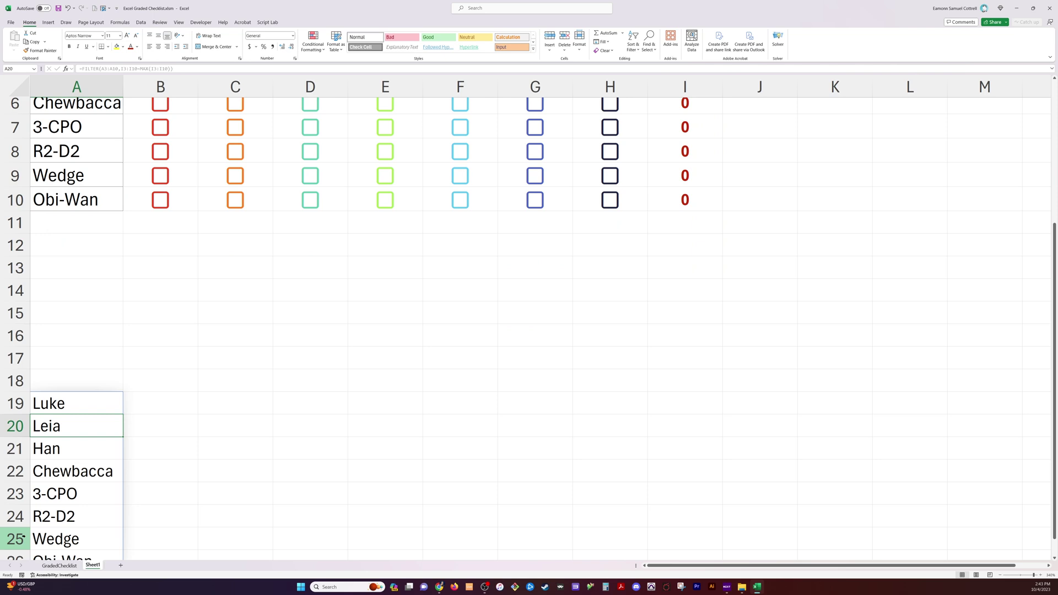
Step: Tick Wednesday for Obi-Wan, Wedge and R2-D2 to test the winner formula
{"action": "key", "text": "Up"}
{"action": "key", "text": "F2"}
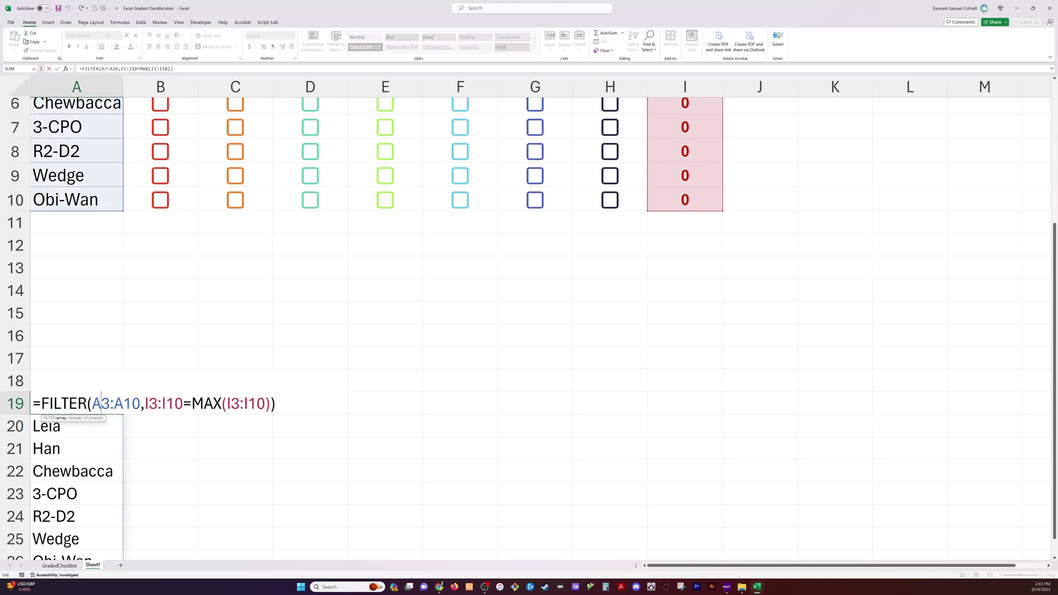
{"action": "left_click", "coordinate": [252, 357]}
{"action": "left_click", "coordinate": [386, 201]}
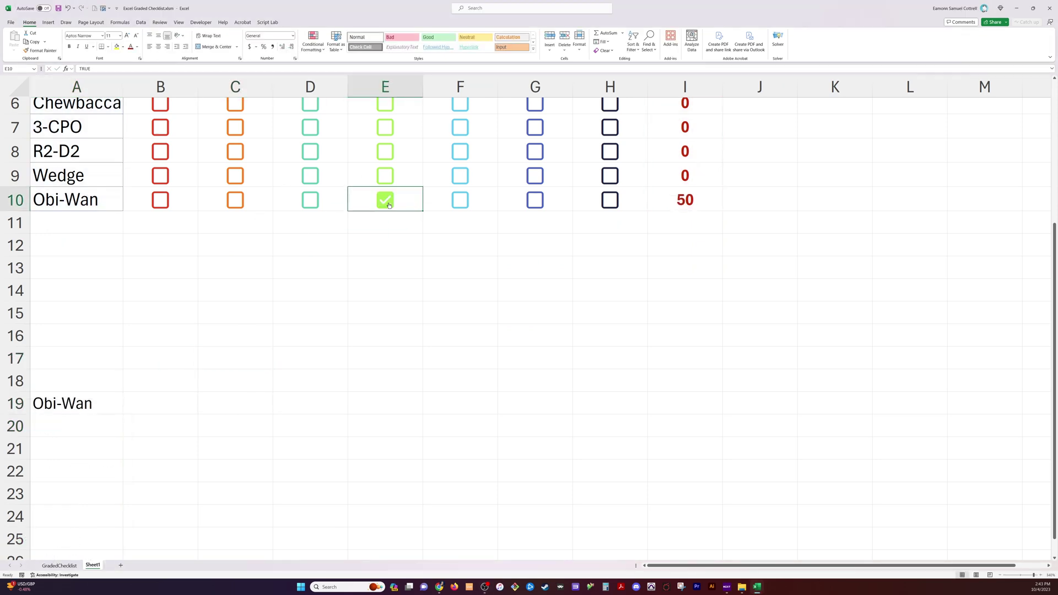
{"action": "left_click", "coordinate": [383, 176]}
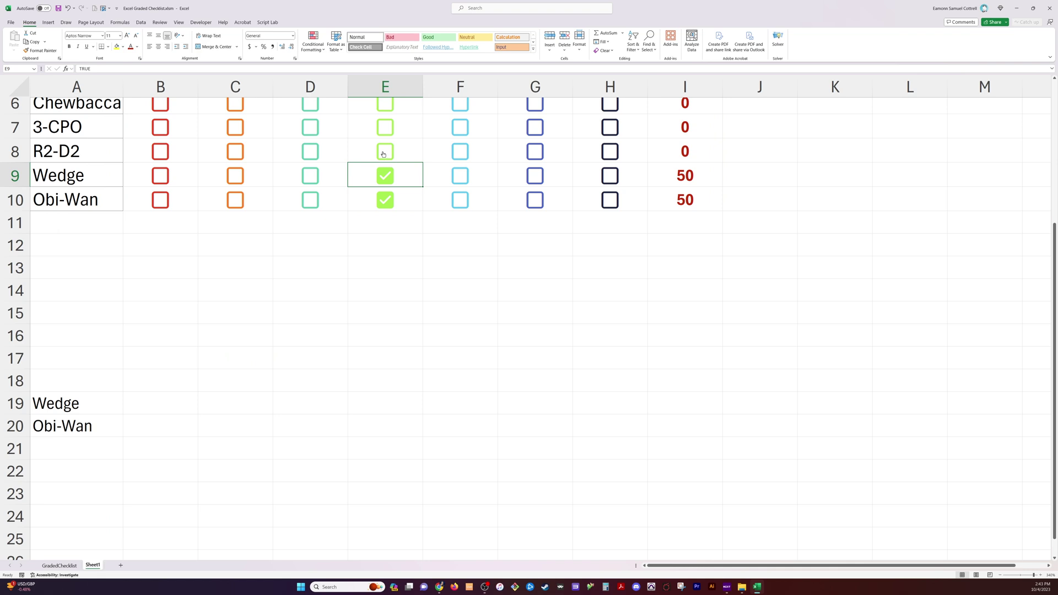
{"action": "left_click", "coordinate": [383, 154]}
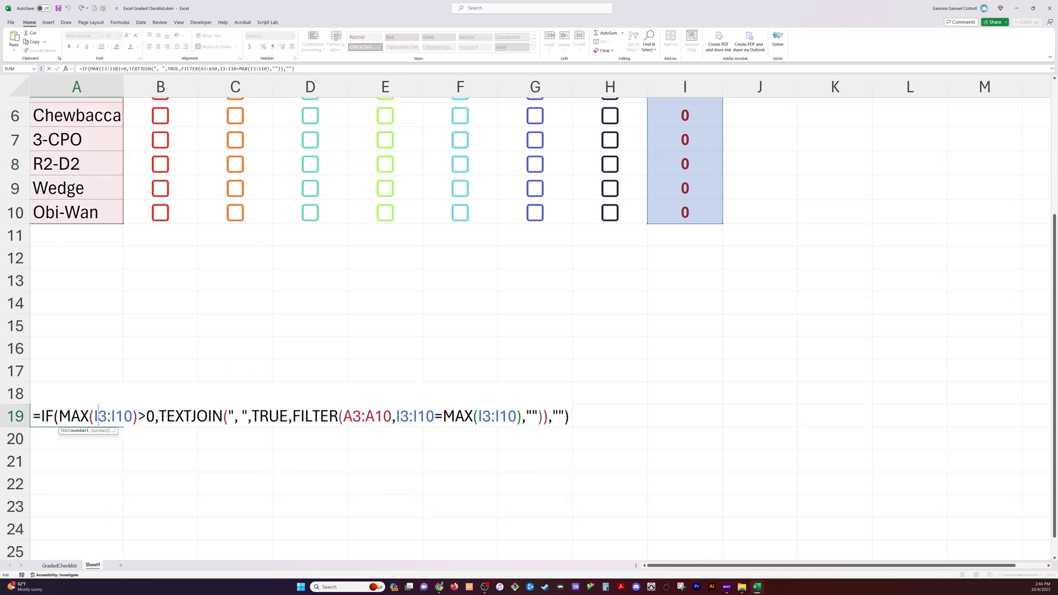
Step: Prefix A19's TEXTJOIN result with "Winner ➡" and commit the formula
{"action": "left_click_drag", "start_coordinate": [159, 416], "coordinate": [537, 416]}
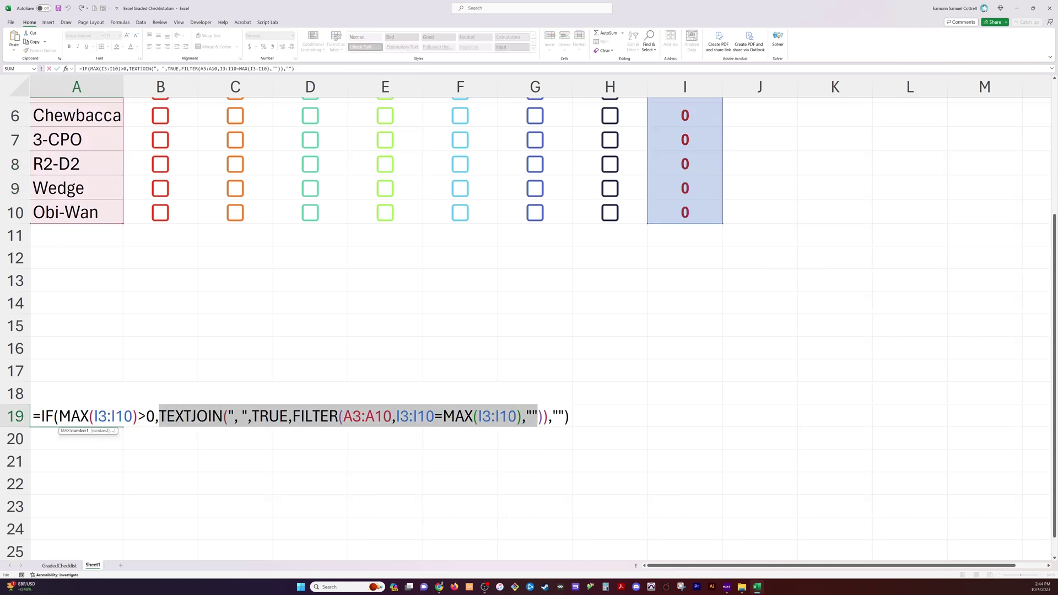
{"action": "key", "text": "BackSpace"}
{"action": "type", "text": "\"Winner"}
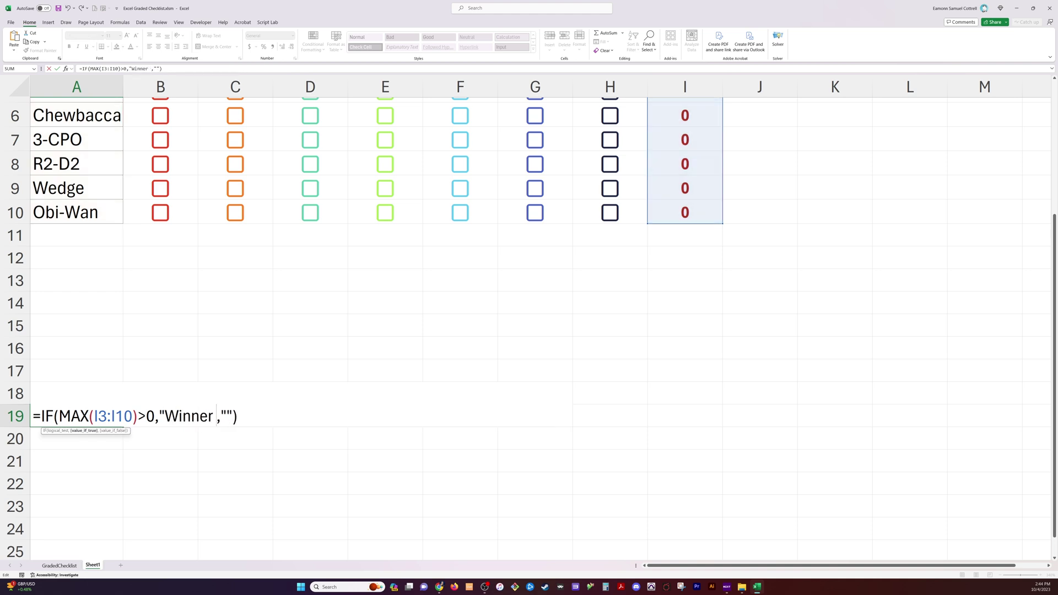
{"action": "key", "text": "super+period"}
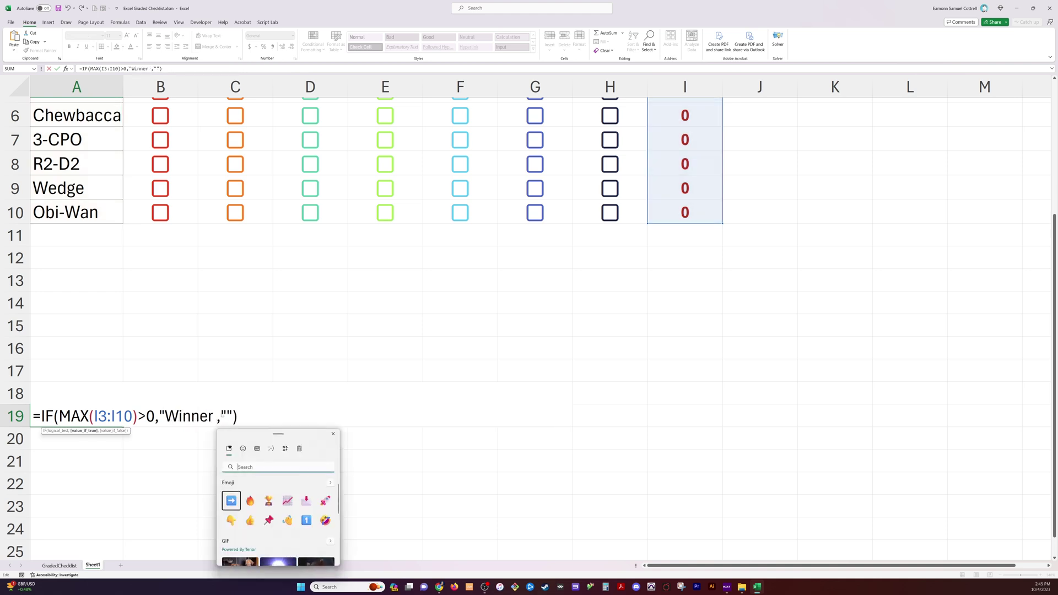
{"action": "key", "text": "Return"}
{"action": "type", "text": "\"&"}
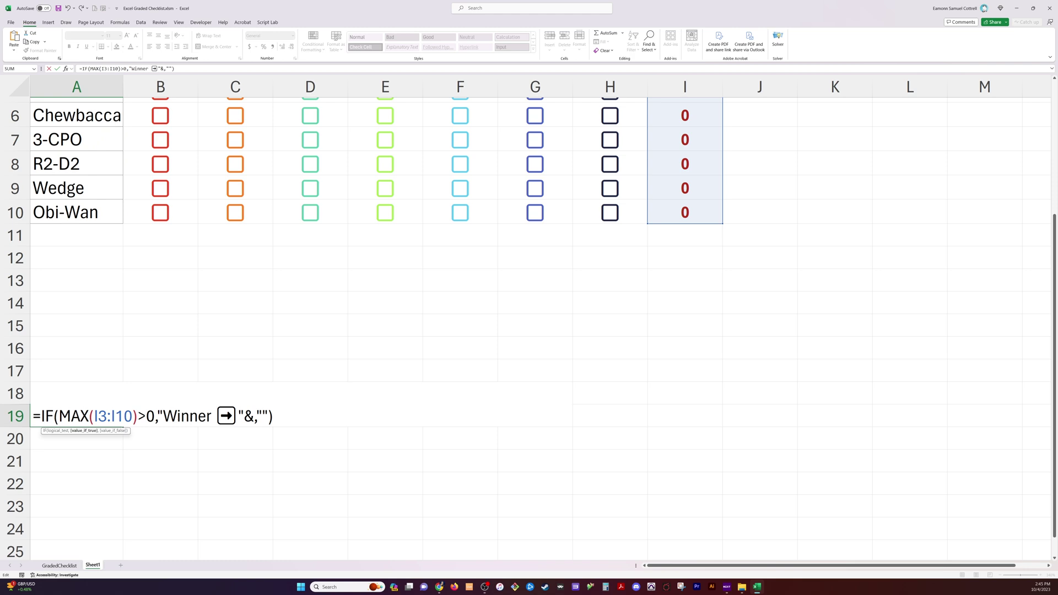
{"action": "type", "text": "TEXTJOIN(\", \",TRUE,FILTER(A3:A10,I3:I10=MAX(I3:I10),\"\"))"}
{"action": "key", "text": "Return"}
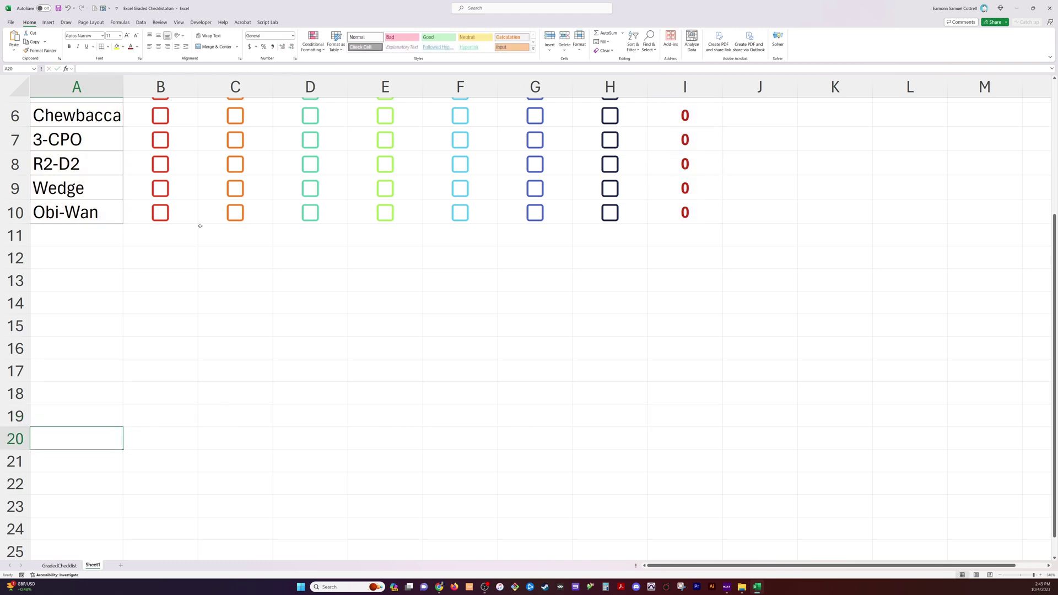
Step: Tick Obi-Wan's Monday and Wedge's Tuesday boxes to test a tie, then review A19's formula
{"action": "left_click", "coordinate": [241, 211]}
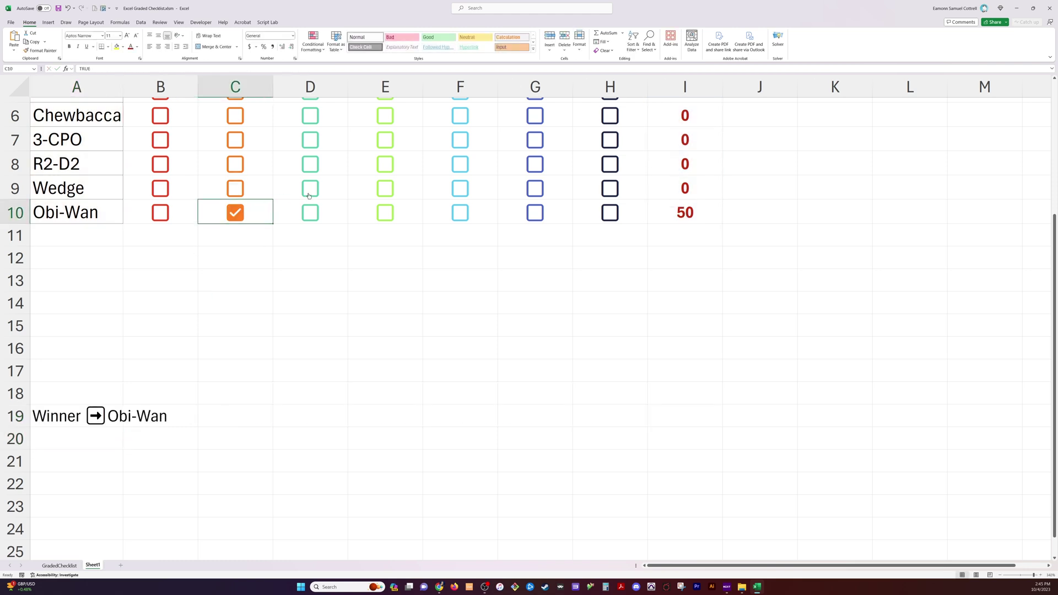
{"action": "left_click", "coordinate": [309, 190]}
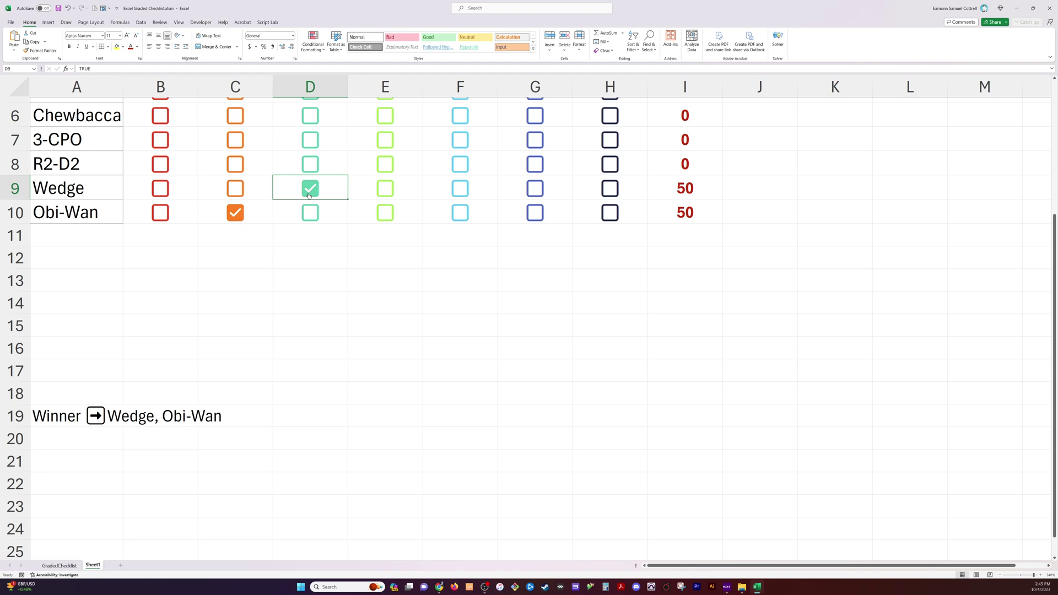
{"action": "double_click", "coordinate": [66, 417]}
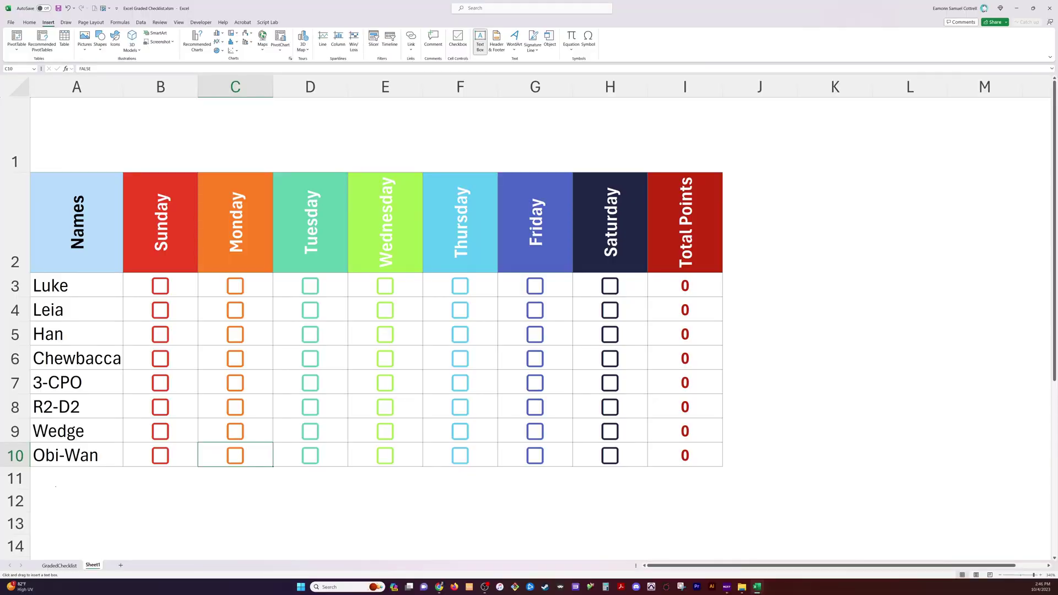
Step: Draw a text box over rows 11–14 linked to =A19, and tick R2-D2's Sunday–Tuesday boxes
{"action": "left_click_drag", "start_coordinate": [79, 483], "coordinate": [699, 551]}
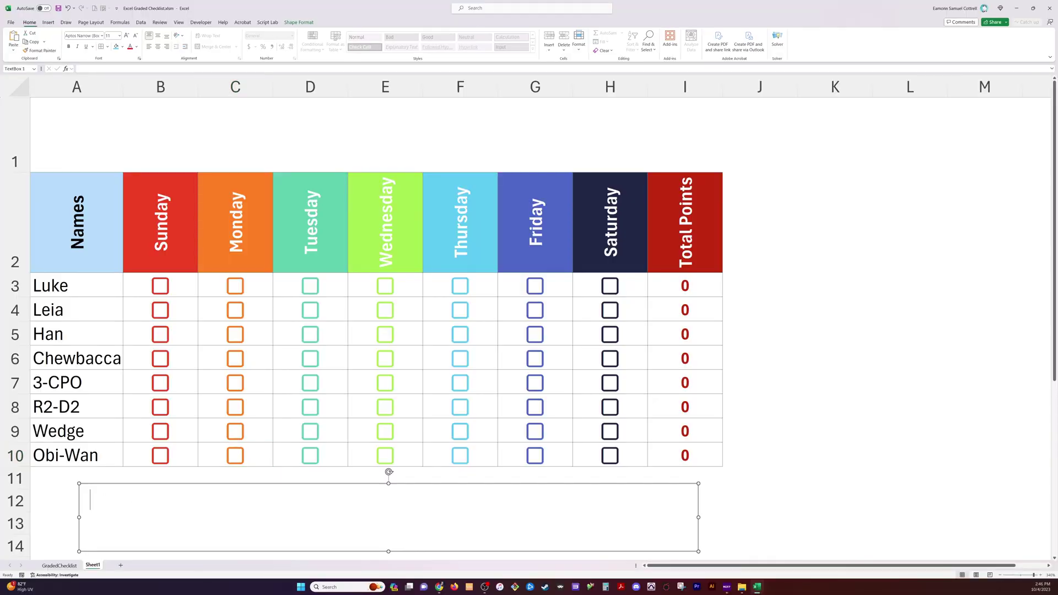
{"action": "left_click", "coordinate": [138, 69]}
{"action": "scroll", "coordinate": [148, 207], "scroll_direction": "down", "scroll_amount": 1}
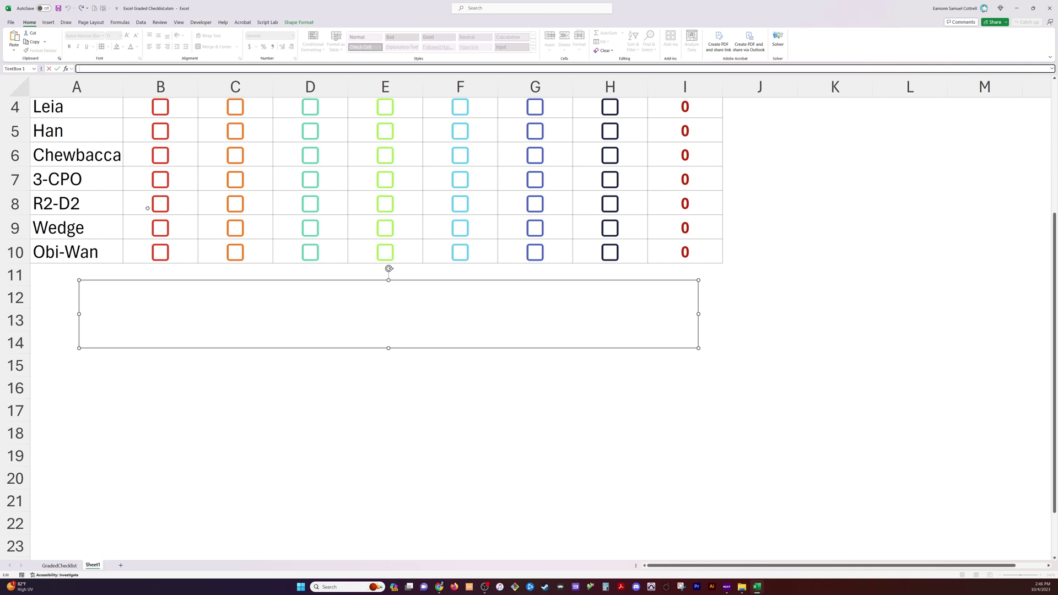
{"action": "key", "text": "Return"}
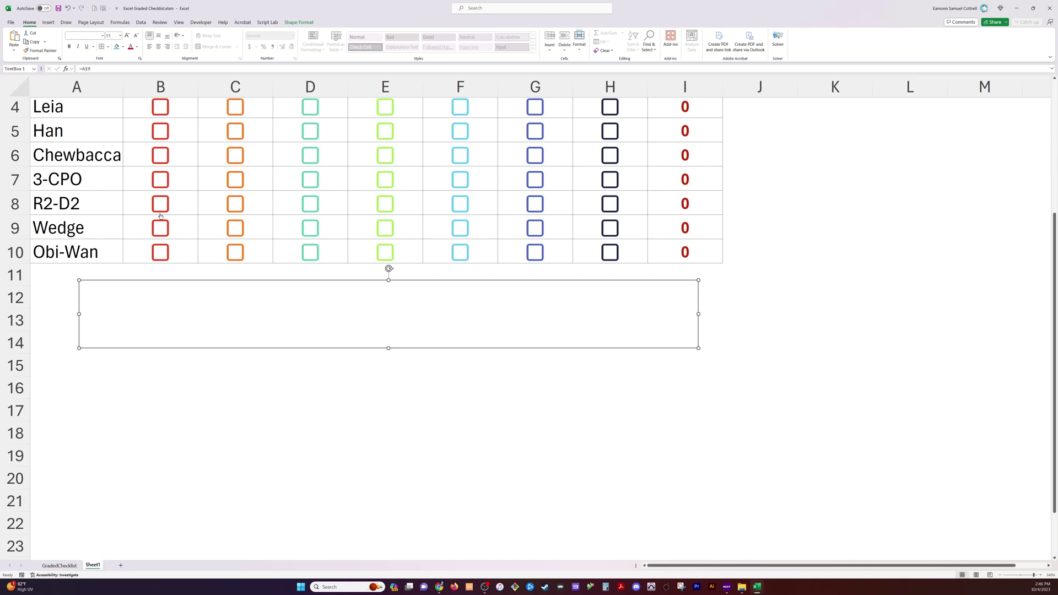
{"action": "left_click", "coordinate": [160, 204]}
{"action": "left_click", "coordinate": [236, 204]}
{"action": "left_click", "coordinate": [310, 204]}
Step: Apply the Intense Effect – Red shape style to the winner text box
{"action": "left_click", "coordinate": [293, 288]}
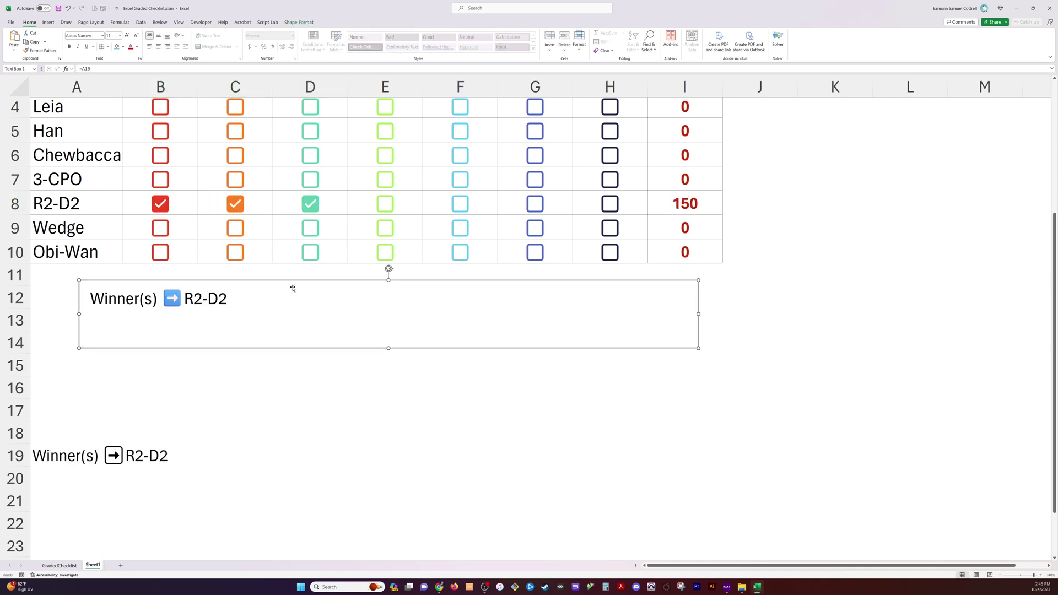
{"action": "left_click", "coordinate": [299, 22]}
{"action": "left_click", "coordinate": [234, 51]}
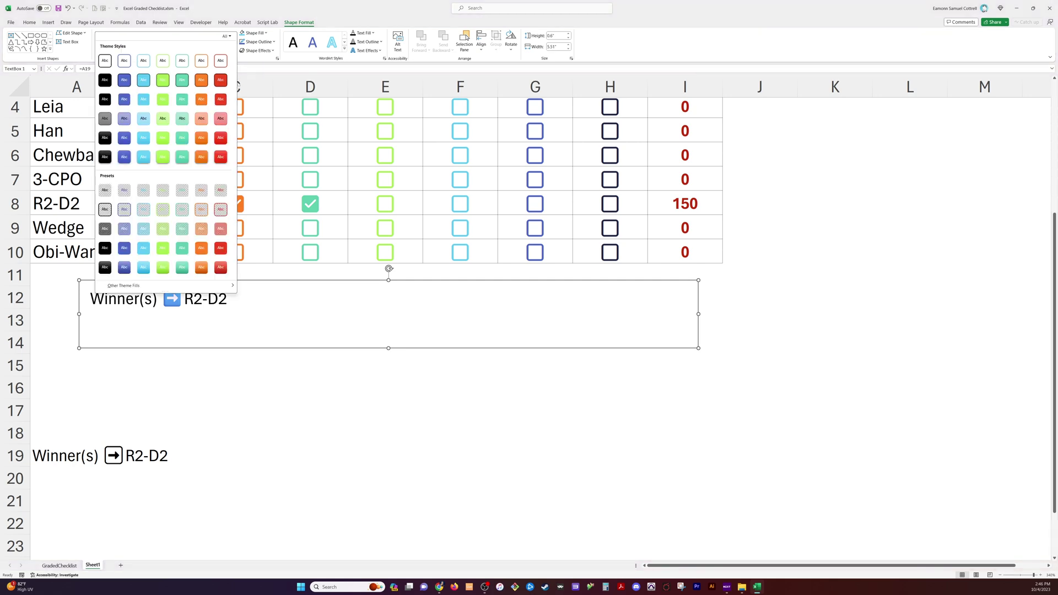
{"action": "left_click", "coordinate": [222, 158]}
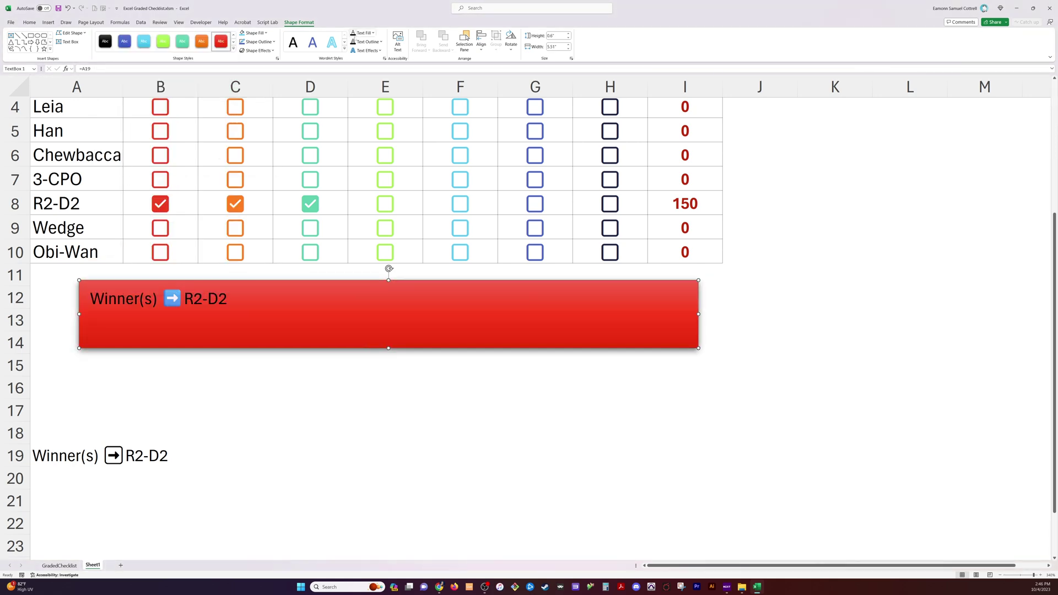
Step: Change the banner to a rounded rectangle and centre its text horizontally and vertically
{"action": "left_click", "coordinate": [85, 33]}
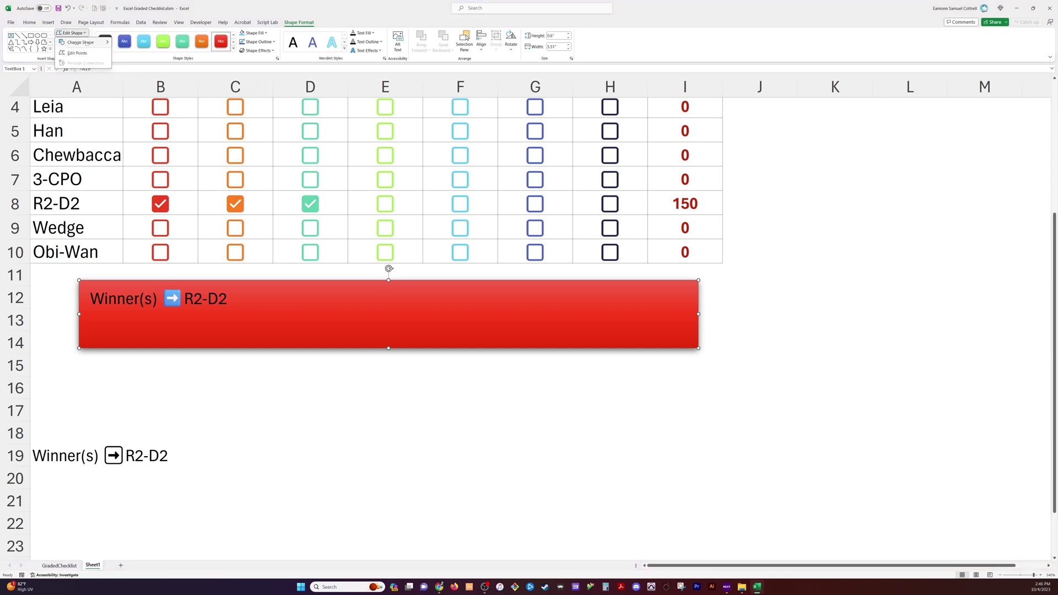
{"action": "mouse_move", "coordinate": [98, 39]}
{"action": "left_click", "coordinate": [123, 54]}
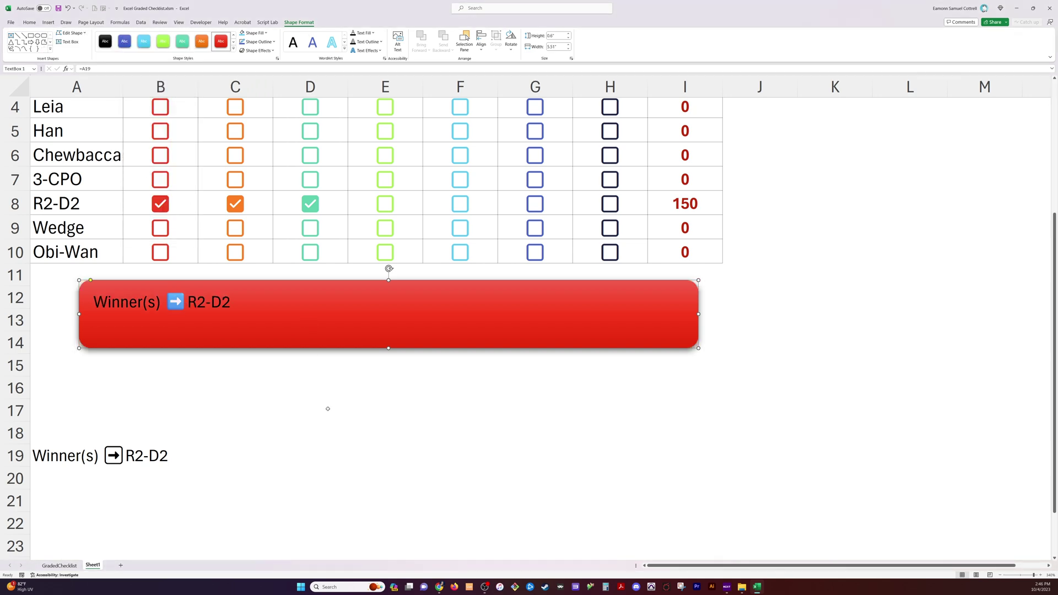
{"action": "left_click", "coordinate": [29, 22]}
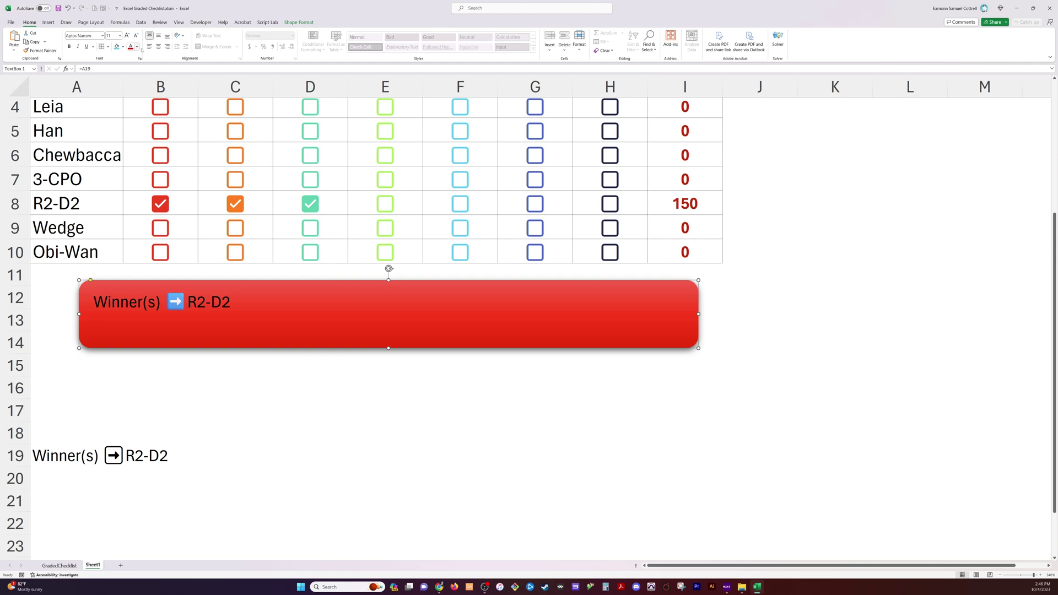
{"action": "left_click", "coordinate": [159, 47]}
{"action": "left_click", "coordinate": [158, 36]}
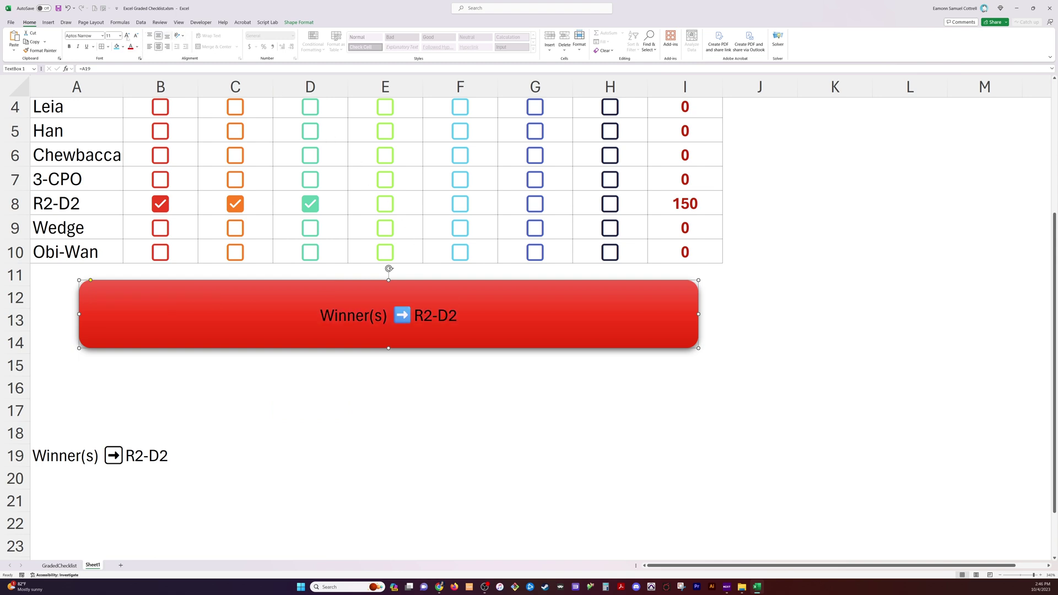
Step: Set the winner banner text to 18 pt bold Aptos Display, then tick Wedge's Wednesday box
{"action": "key", "text": "ctrl+shift+period"}
{"action": "key", "text": "ctrl+shift+period"}
{"action": "key", "text": "ctrl+shift+period"}
{"action": "left_click", "coordinate": [102, 35]}
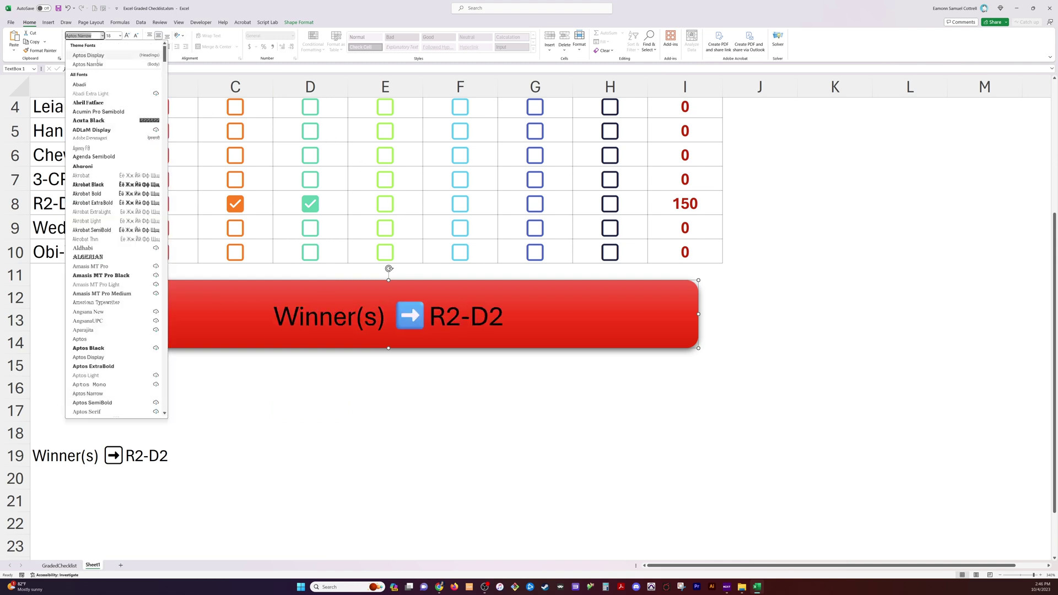
{"action": "left_click", "coordinate": [88, 55]}
{"action": "key", "text": "ctrl+b"}
{"action": "left_click", "coordinate": [386, 228]}
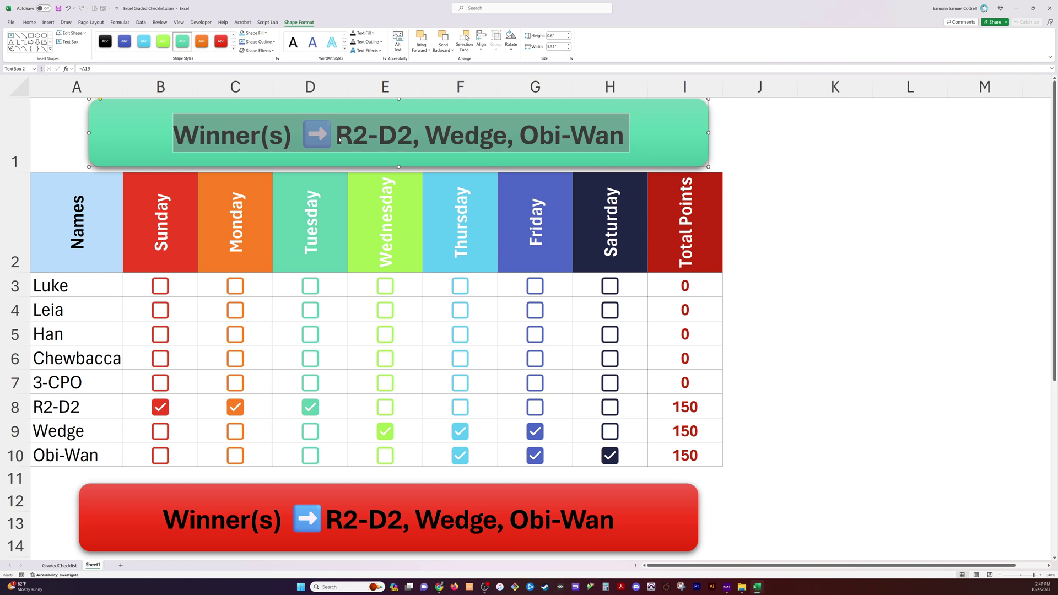
Step: Type 'Graded Checklist' in the green title box and give its text a light font colour
{"action": "type", "text": "Graded Checklist"}
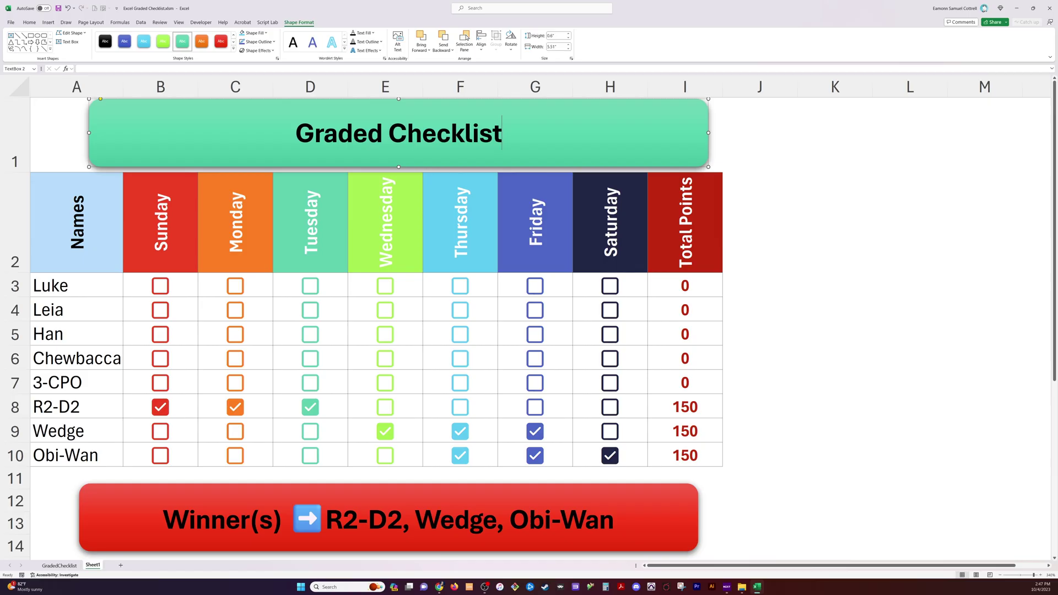
{"action": "left_click", "coordinate": [29, 22]}
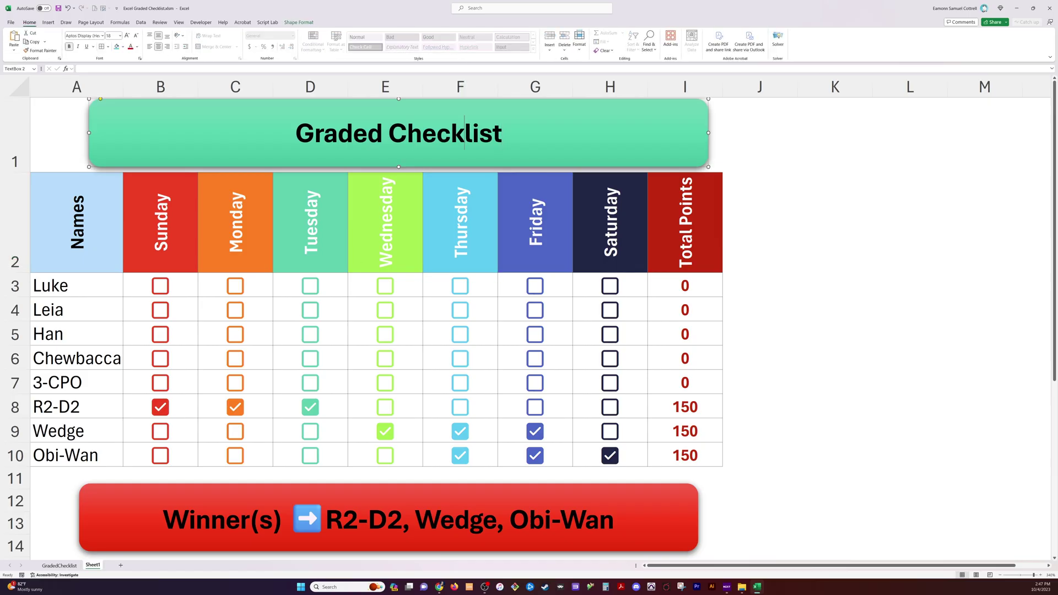
{"action": "key", "text": "ctrl+a"}
{"action": "left_click", "coordinate": [136, 47]}
{"action": "left_click", "coordinate": [131, 74]}
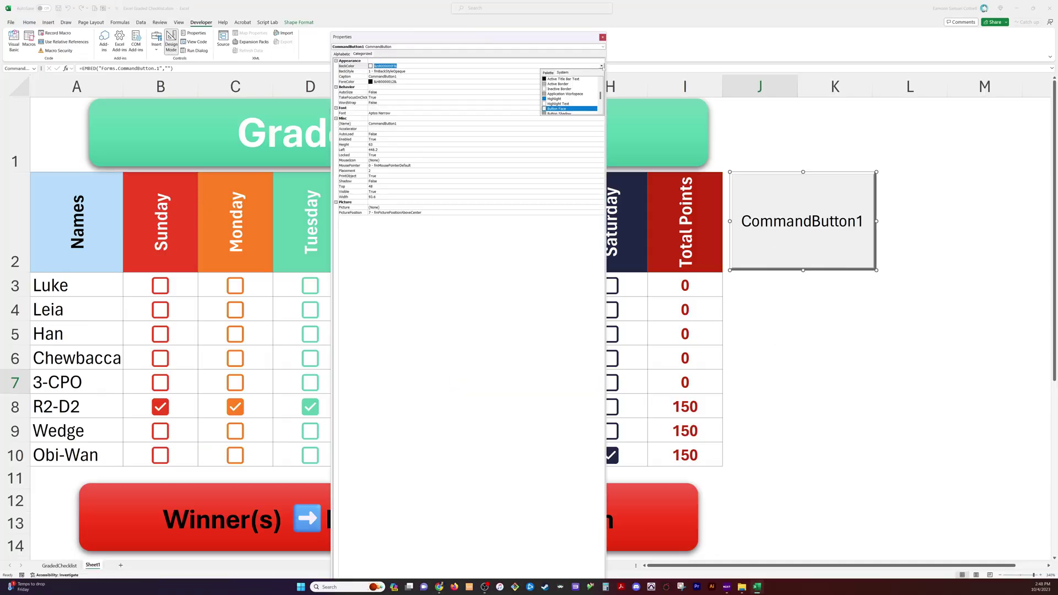
Step: Set the command button's BackColor to dark blue and ForeColor to white, then edit its Caption
{"action": "left_click", "coordinate": [548, 72]}
{"action": "left_click", "coordinate": [571, 95]}
{"action": "left_click", "coordinate": [348, 81]}
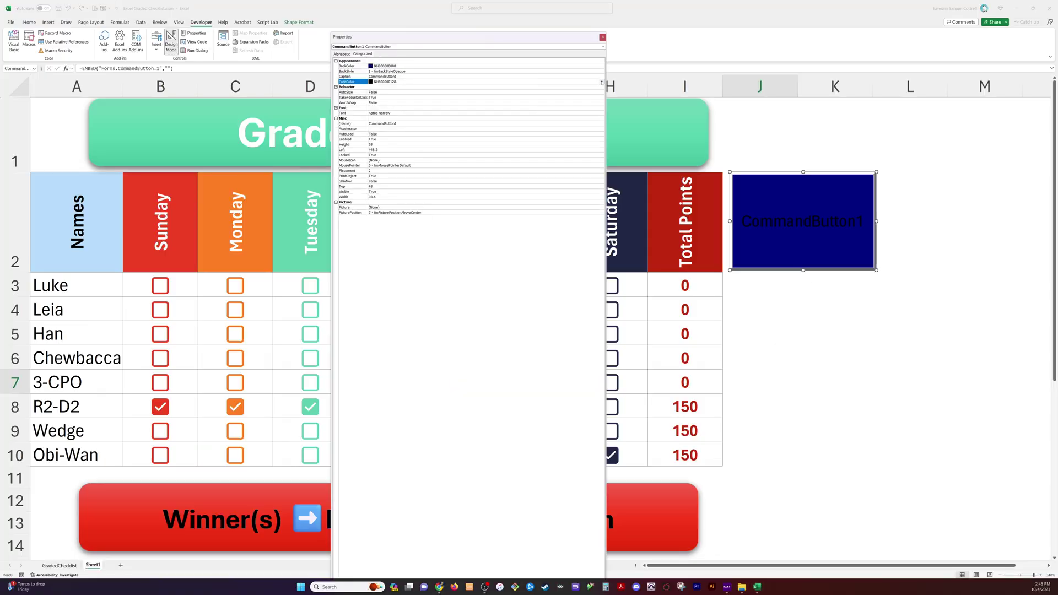
{"action": "left_click", "coordinate": [602, 82]}
{"action": "left_click", "coordinate": [562, 104]}
{"action": "left_click", "coordinate": [348, 76]}
Step: Set the button caption to CLEAR
{"action": "type", "text": "CLEAR"}
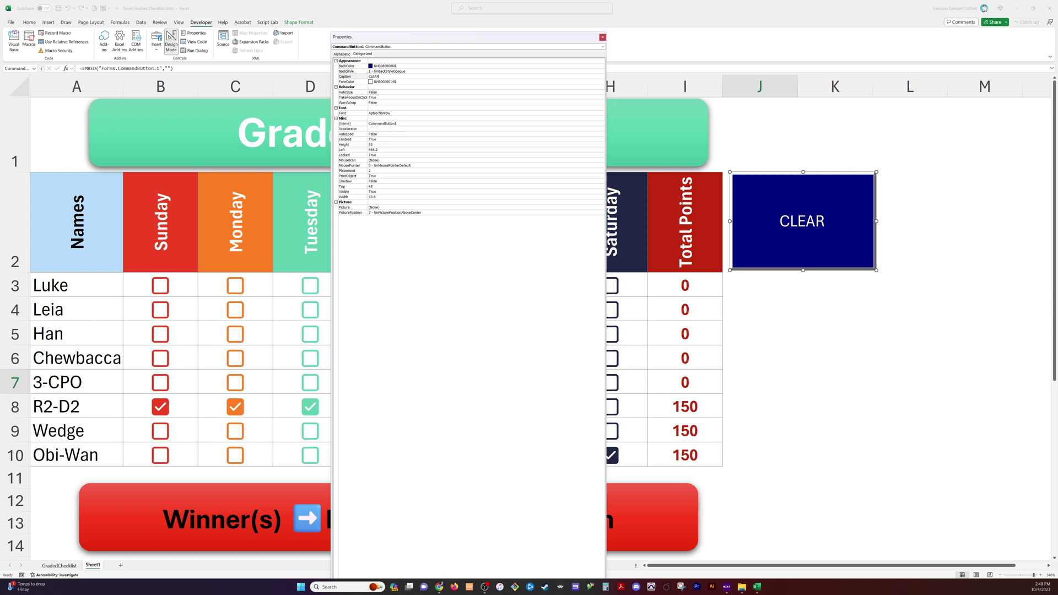
{"action": "left_click", "coordinate": [197, 41]}
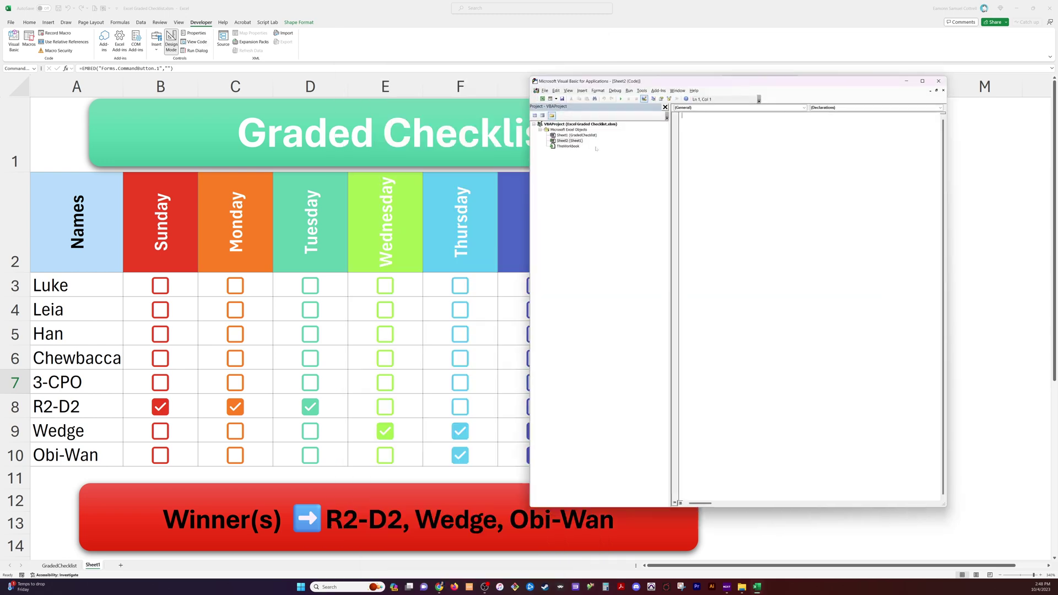
{"action": "left_click", "coordinate": [938, 81]}
Step: Write the button's clearing macro via View Code, exit Design Mode, and run CLEAR
{"action": "right_click", "coordinate": [783, 200]}
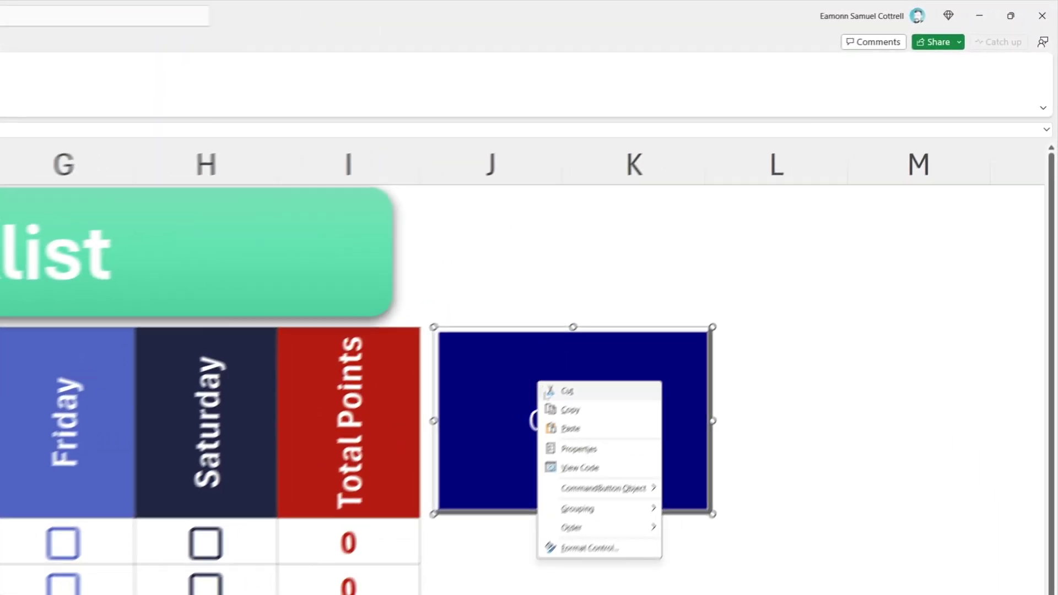
{"action": "left_click", "coordinate": [554, 492]}
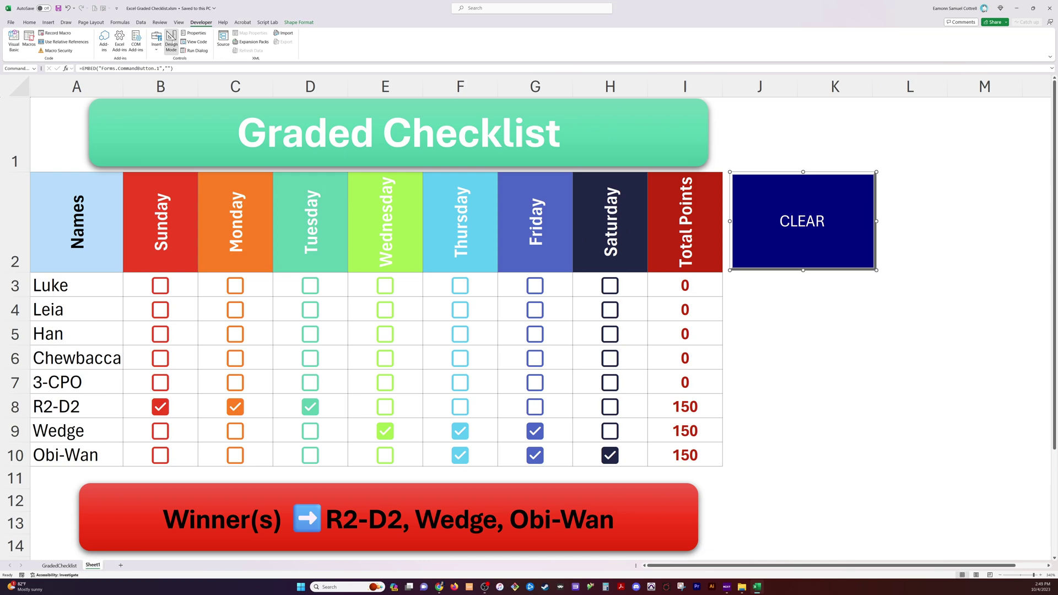
{"action": "left_click", "coordinate": [171, 41]}
{"action": "left_click", "coordinate": [833, 230]}
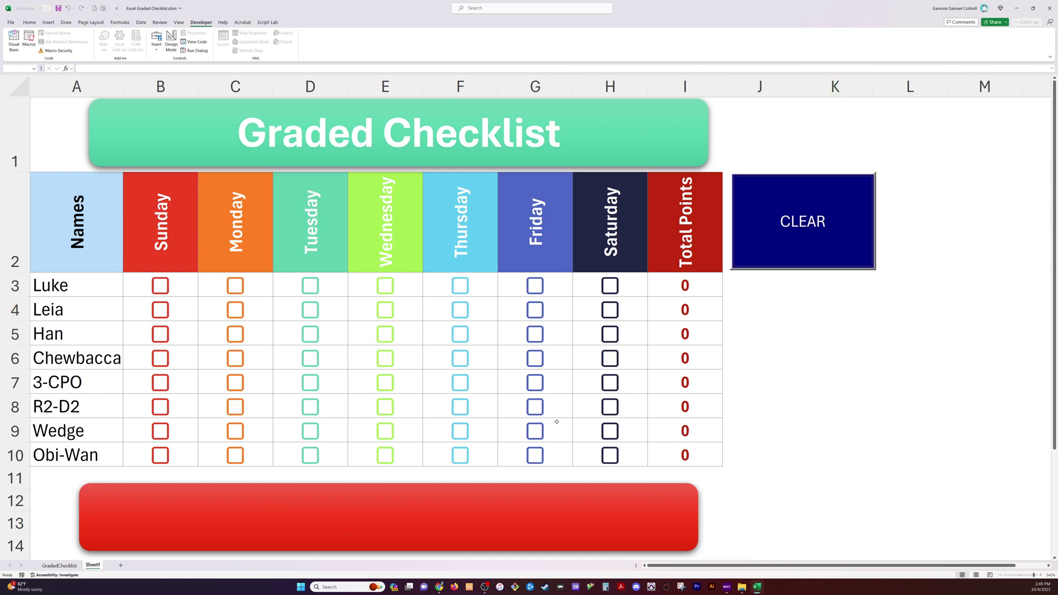